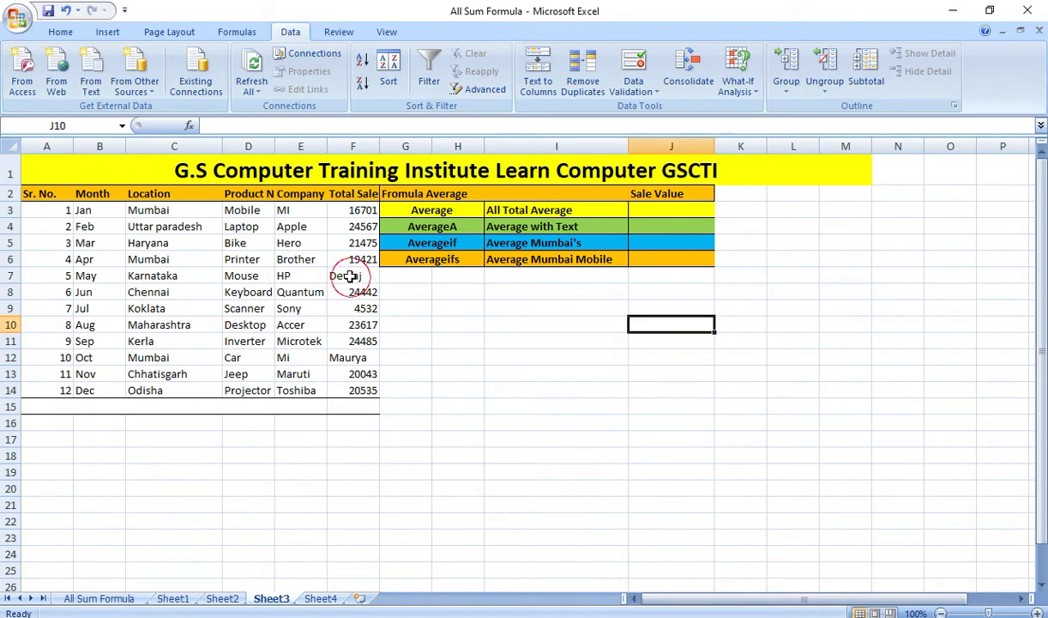
Step: Enter =AVERAGE(F3:F14) in J3 to get 19981.80, then reselect F3:F14 to verify it
{"action": "left_click", "coordinate": [654, 209]}
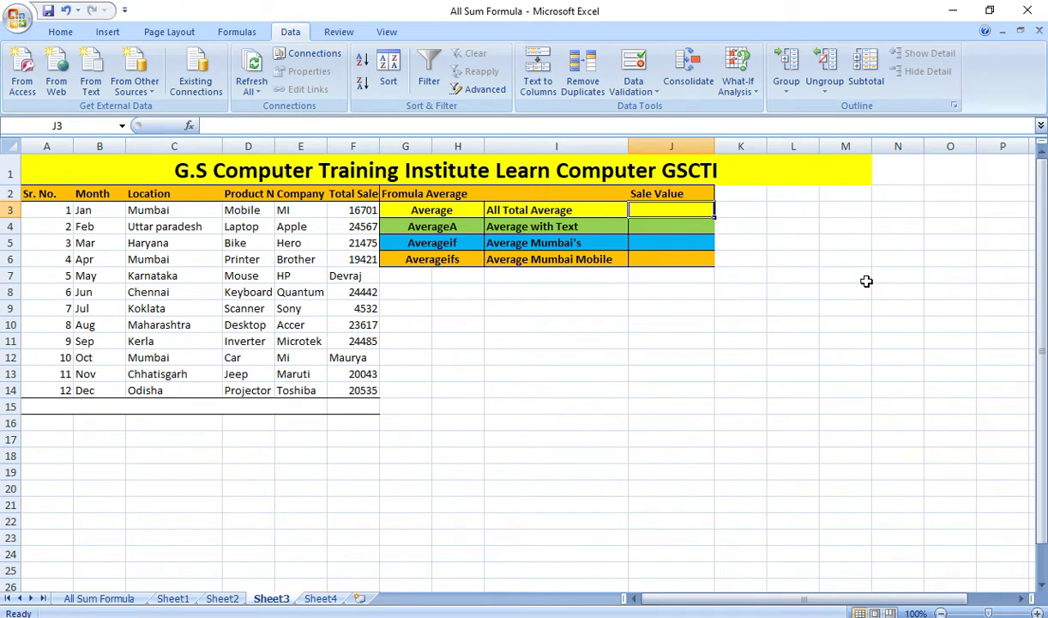
{"action": "type", "text": "="}
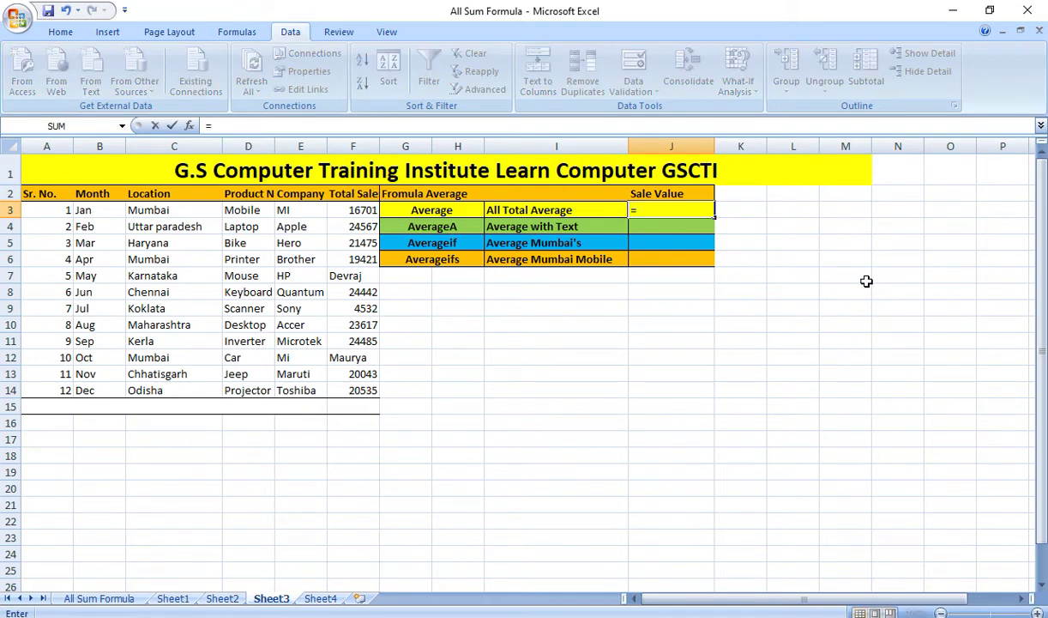
{"action": "type", "text": "avera"}
{"action": "key", "text": "Tab"}
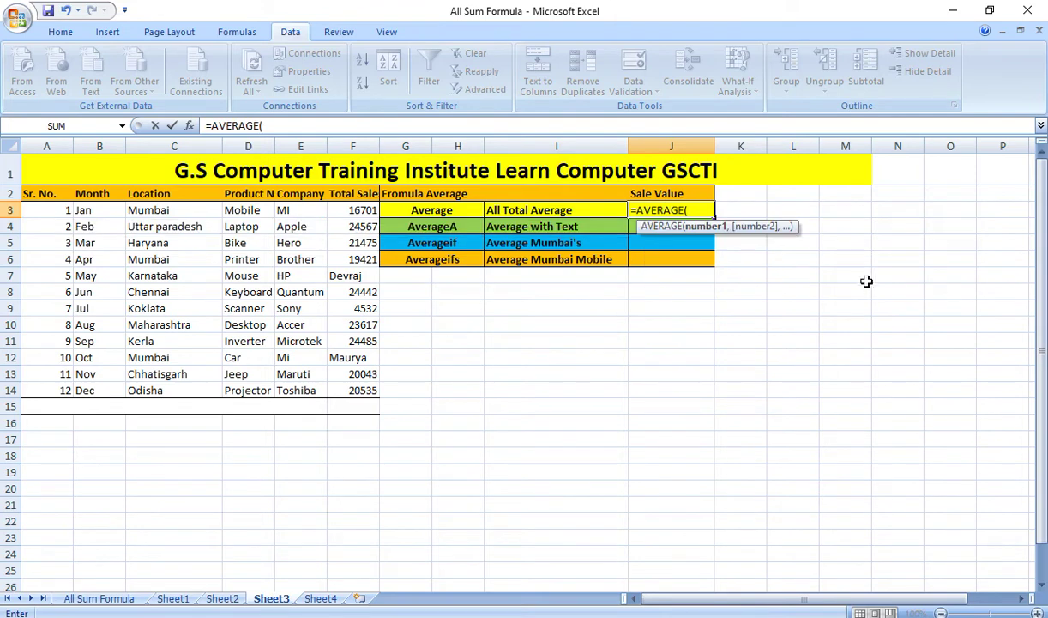
{"action": "left_click", "coordinate": [356, 212]}
{"action": "left_click_drag", "start_coordinate": [360, 218], "coordinate": [360, 390]}
{"action": "type", "text": ")"}
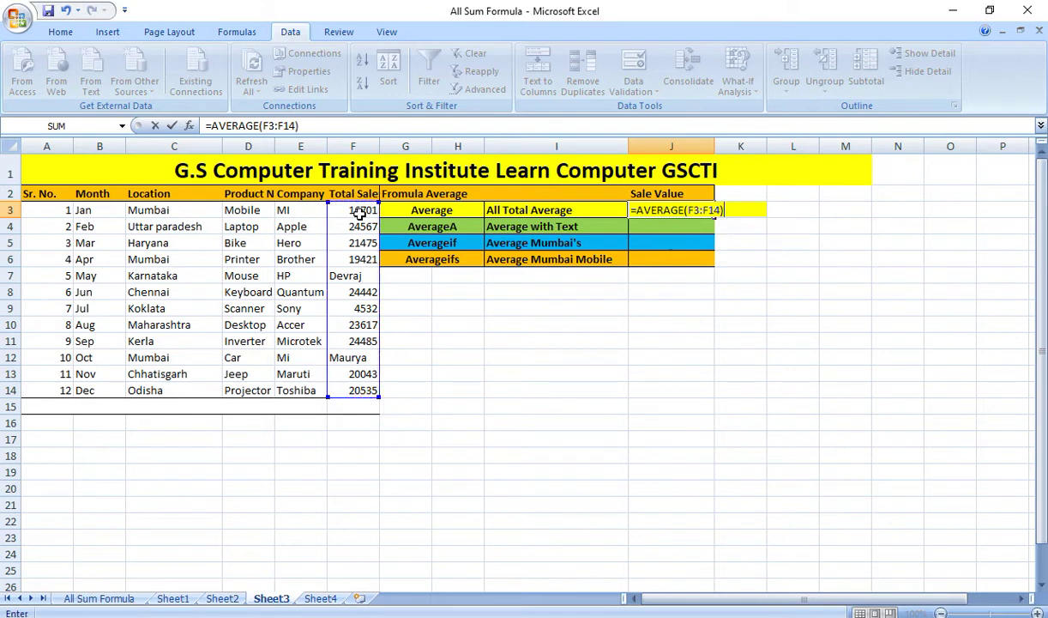
{"action": "key", "text": "Return"}
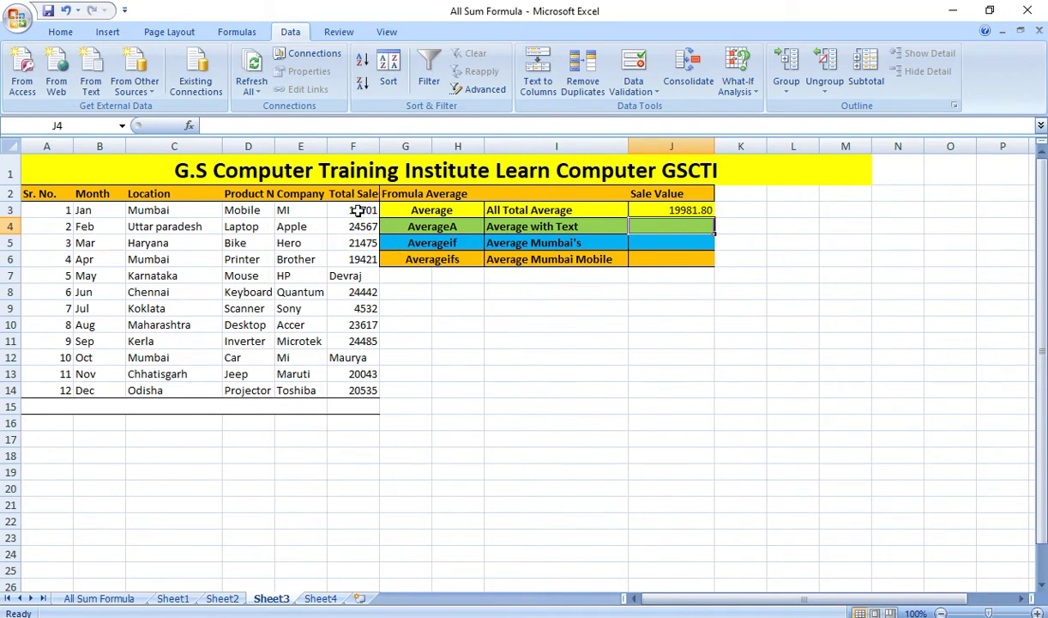
{"action": "left_click_drag", "start_coordinate": [359, 210], "coordinate": [359, 385]}
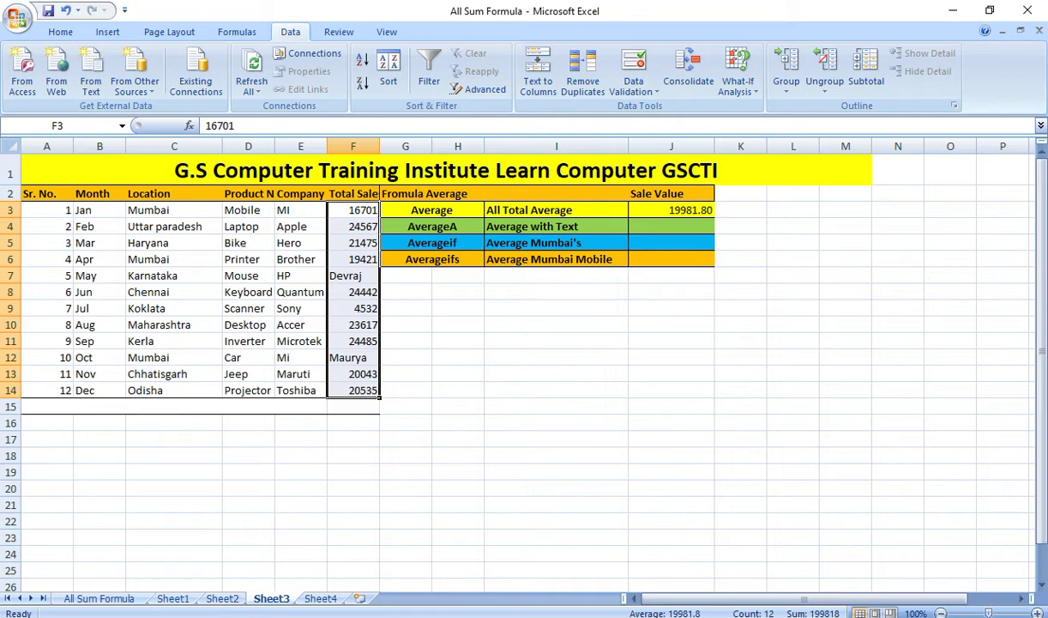
{"action": "left_click", "coordinate": [457, 505]}
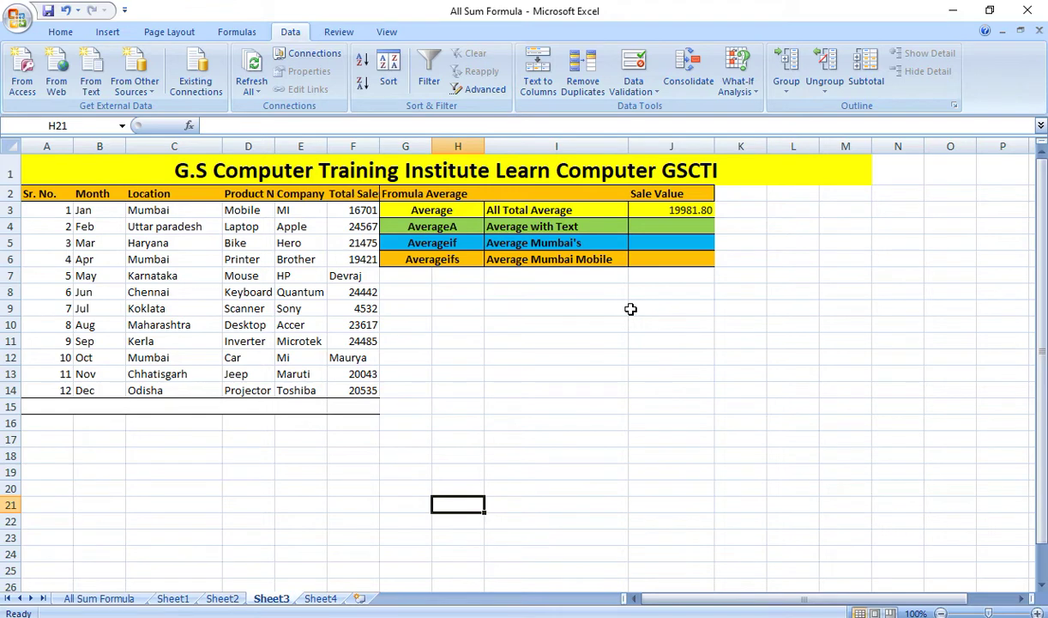
{"action": "left_click", "coordinate": [669, 225]}
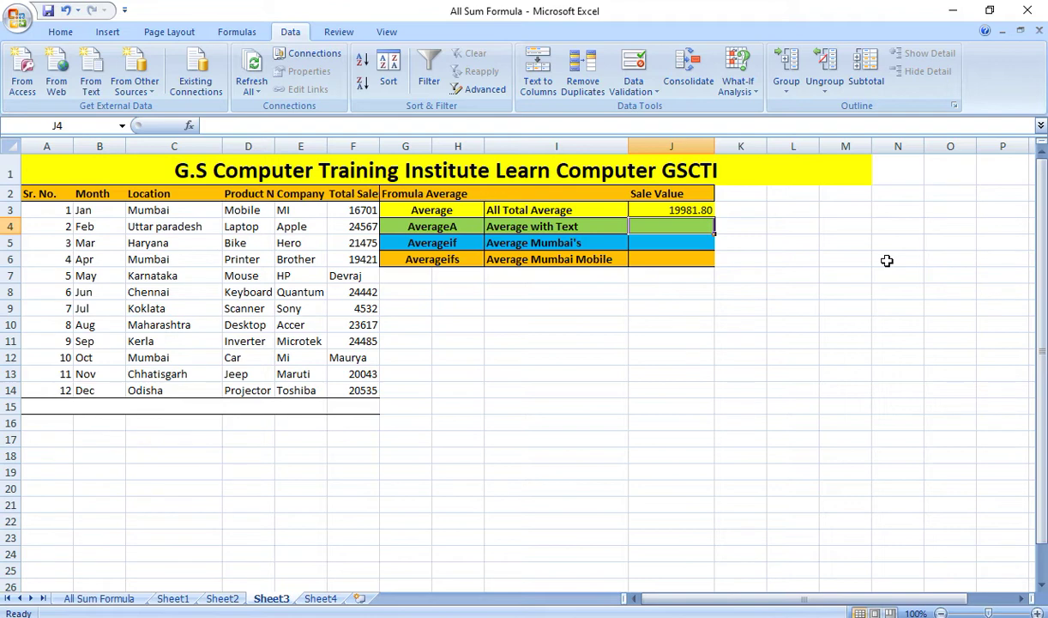
{"action": "type", "text": "=aver"}
Step: Enter =AVERAGEA(F3:F14) in J4 to get 16651.5, check the stored formula, and select F7
{"action": "key", "text": "Down"}
{"action": "key", "text": "Tab"}
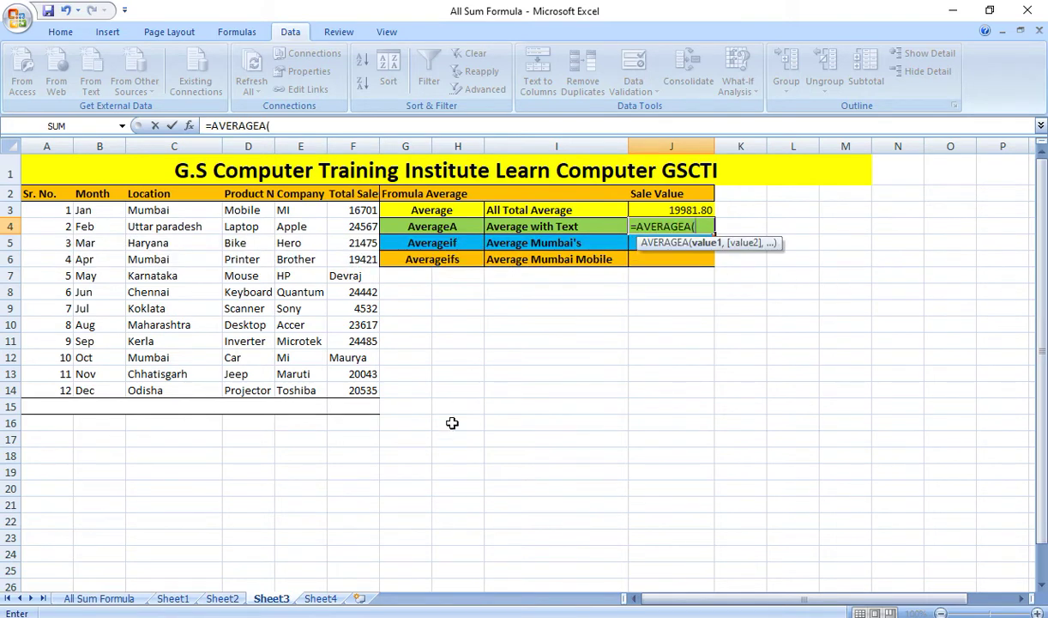
{"action": "left_click", "coordinate": [357, 212]}
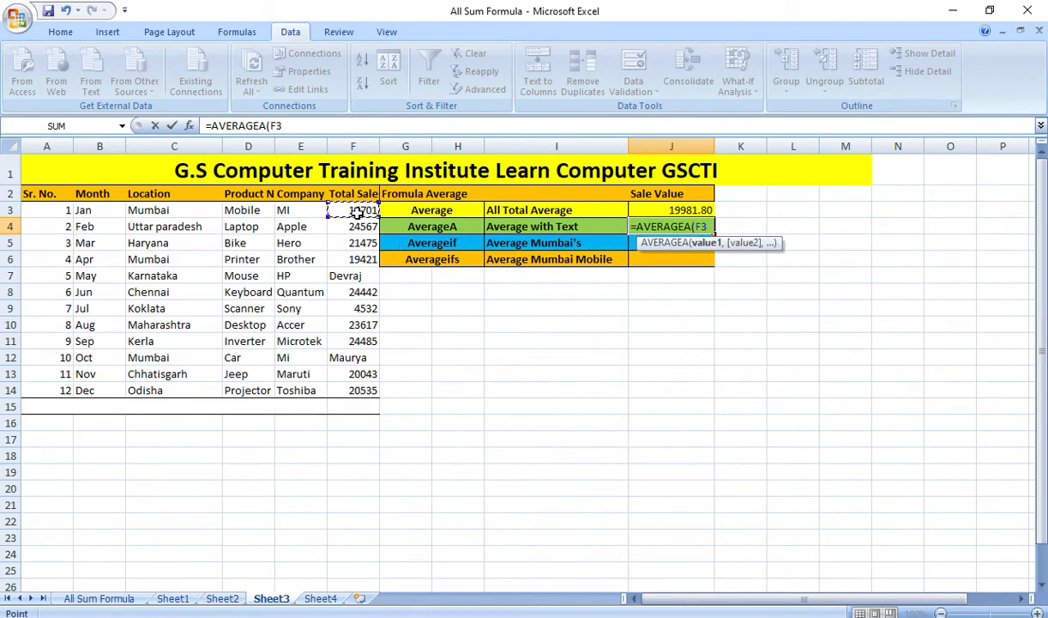
{"action": "key", "text": "ctrl+shift+Down"}
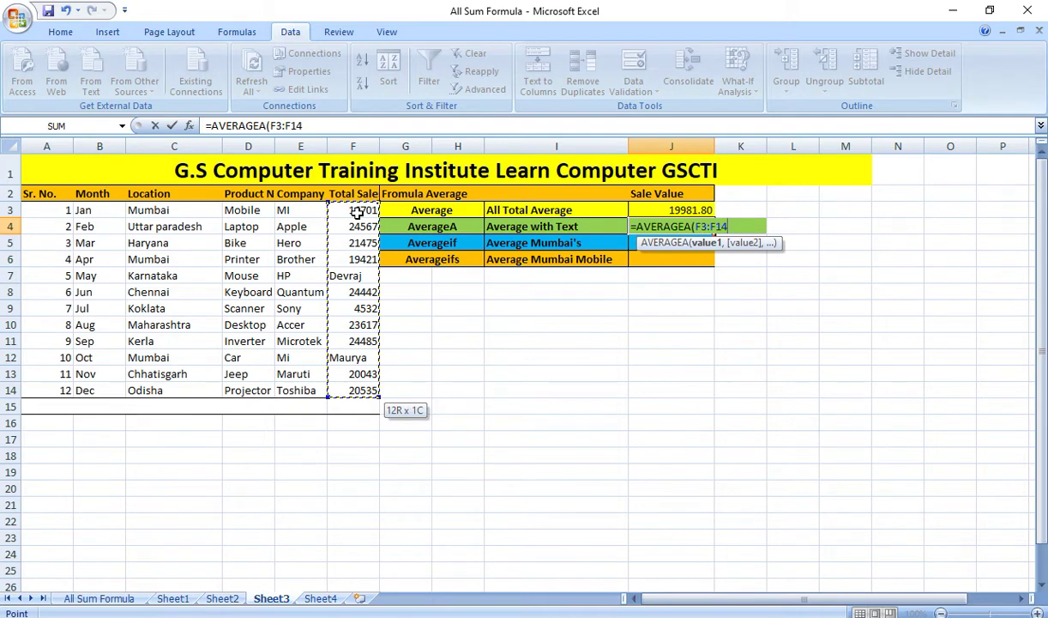
{"action": "type", "text": ")"}
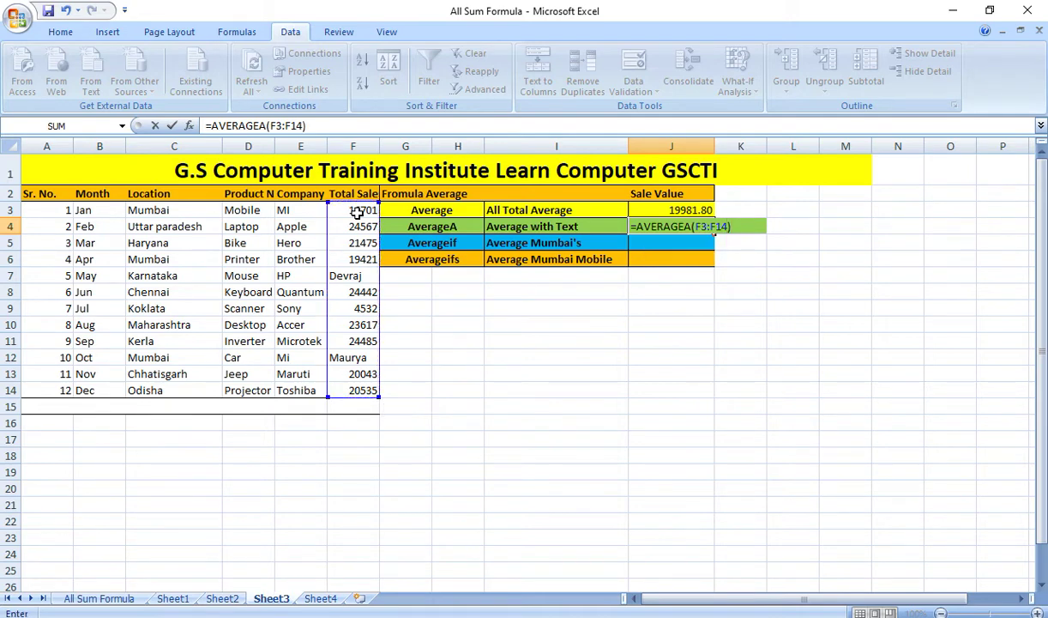
{"action": "key", "text": "Return"}
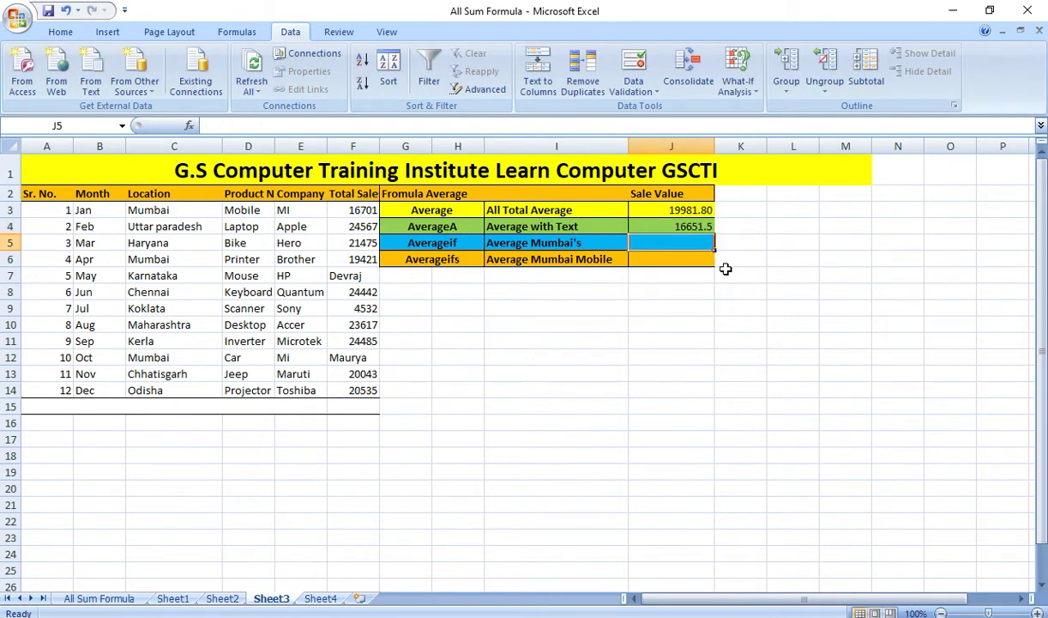
{"action": "left_click", "coordinate": [652, 225]}
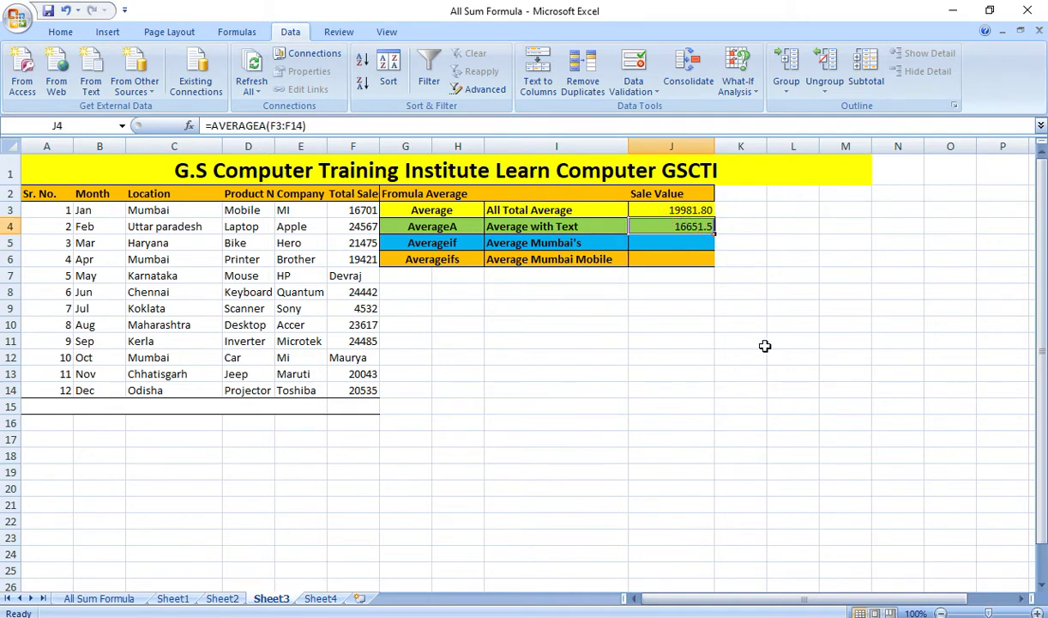
{"action": "left_click", "coordinate": [344, 277]}
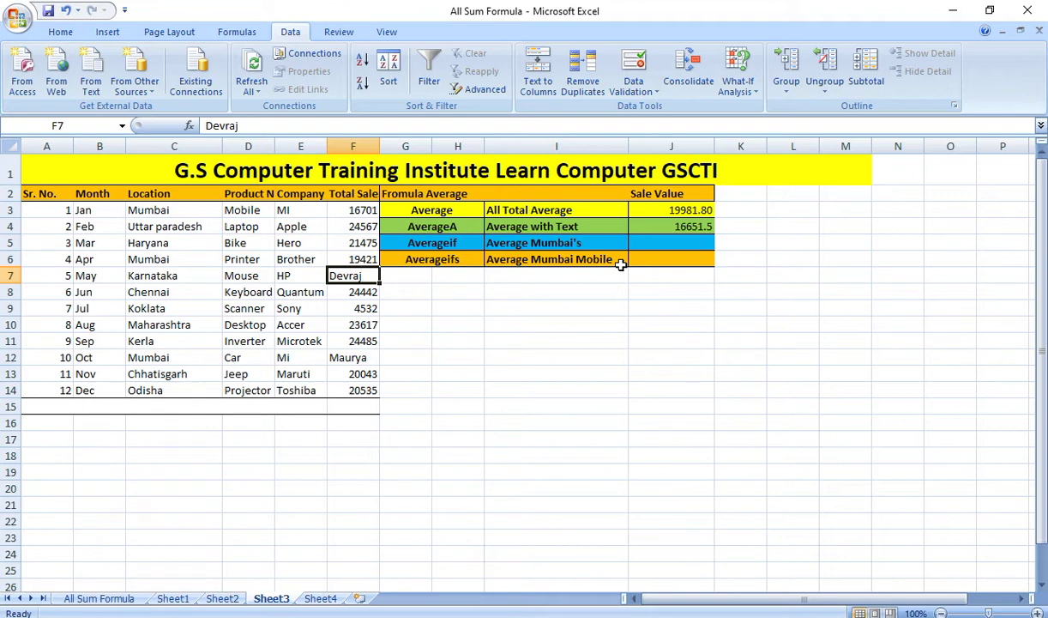
Step: Replace the text entry in F7 with the logical value TRUE
{"action": "type", "text": "True"}
{"action": "key", "text": "Return"}
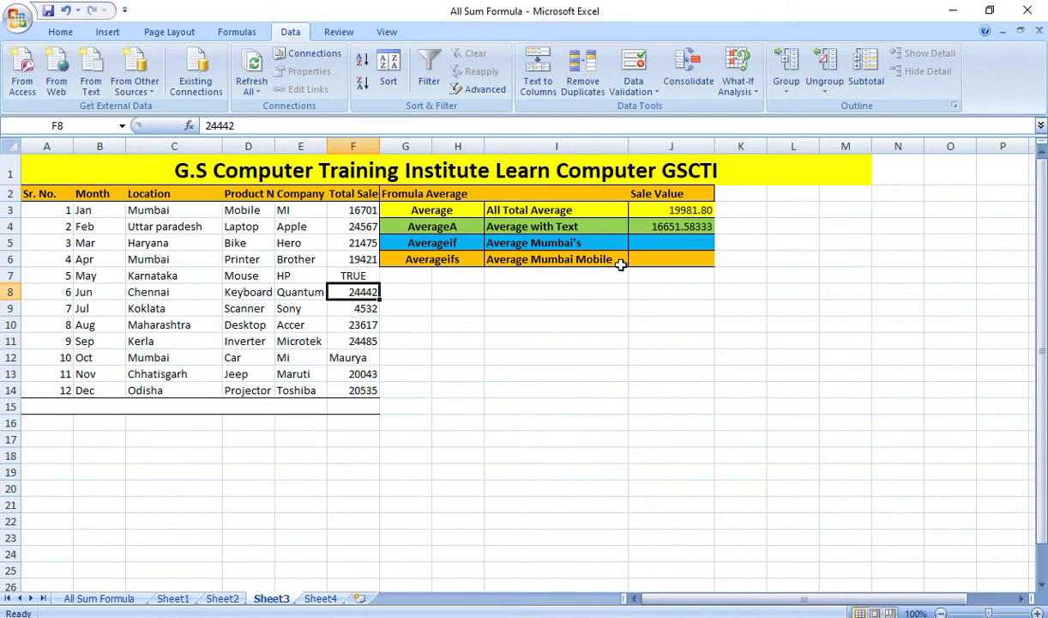
{"action": "key", "text": "Down"}
{"action": "key", "text": "Down"}
{"action": "key", "text": "Down"}
{"action": "key", "text": "Down"}
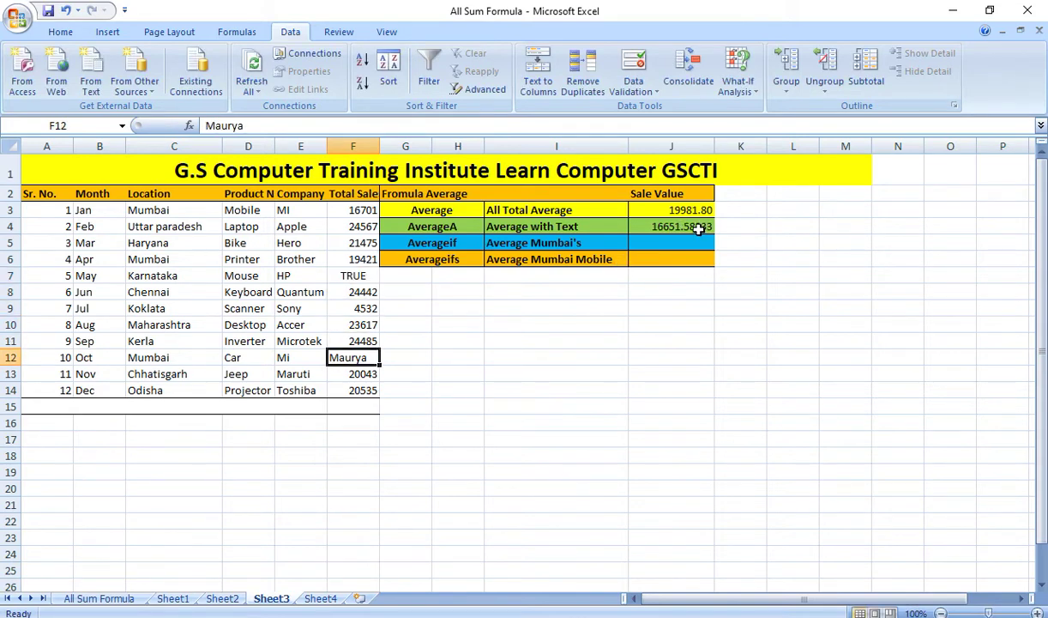
Step: Change F7 to FALSE, then start an =average formula in J5
{"action": "left_click", "coordinate": [347, 276]}
{"action": "type", "text": "False"}
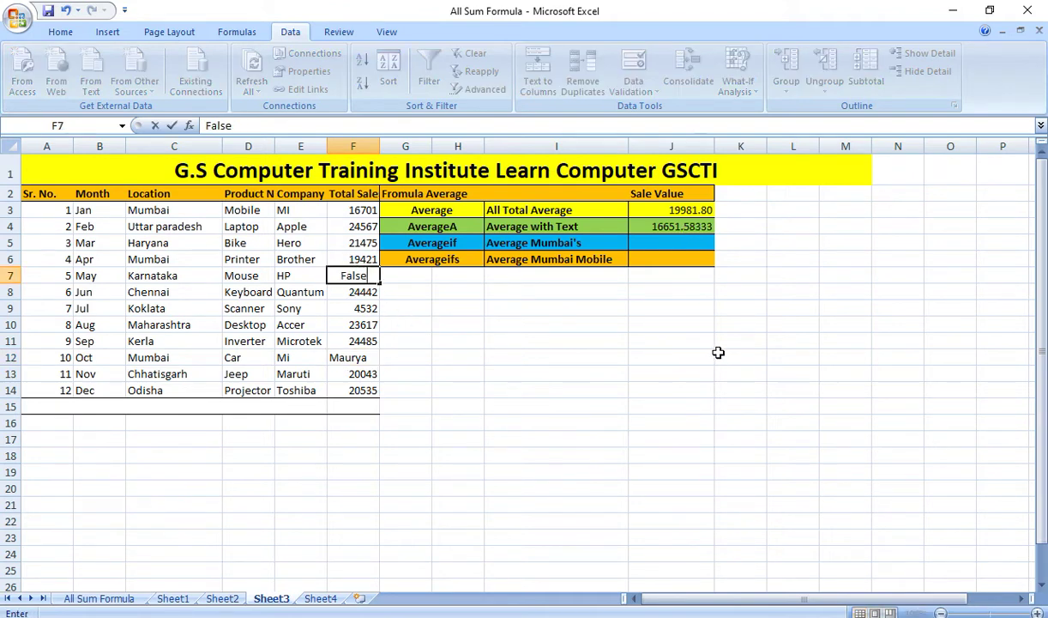
{"action": "key", "text": "Return"}
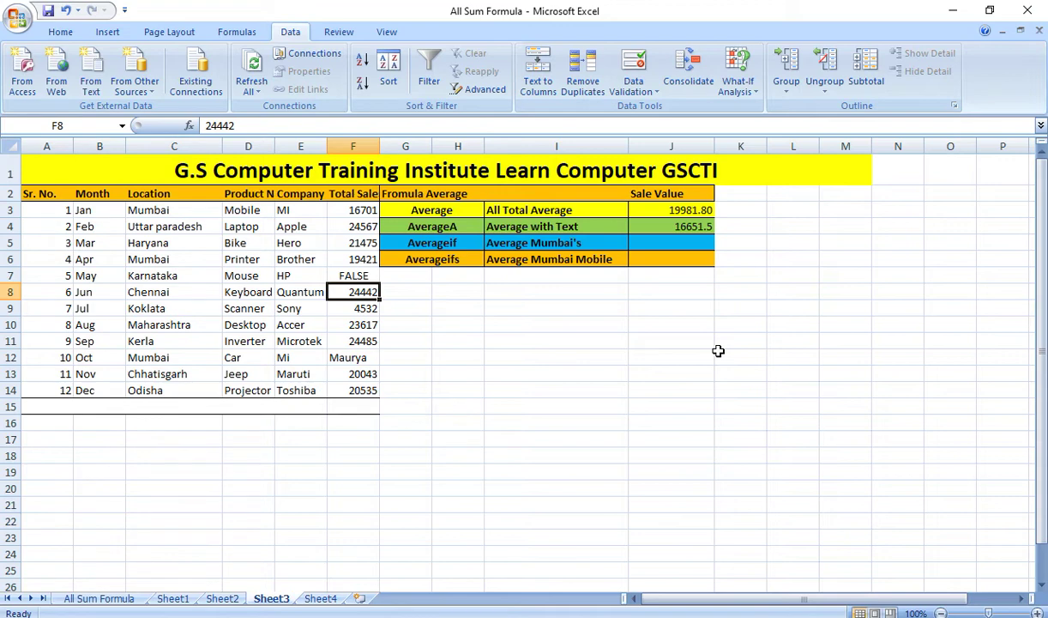
{"action": "left_click", "coordinate": [666, 242]}
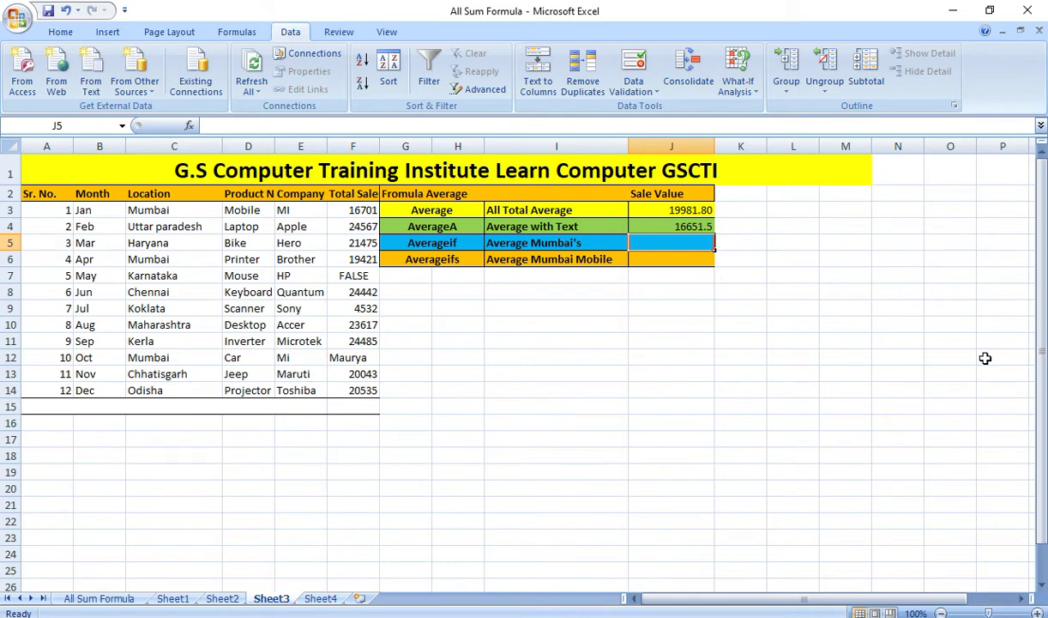
{"action": "type", "text": "=average"}
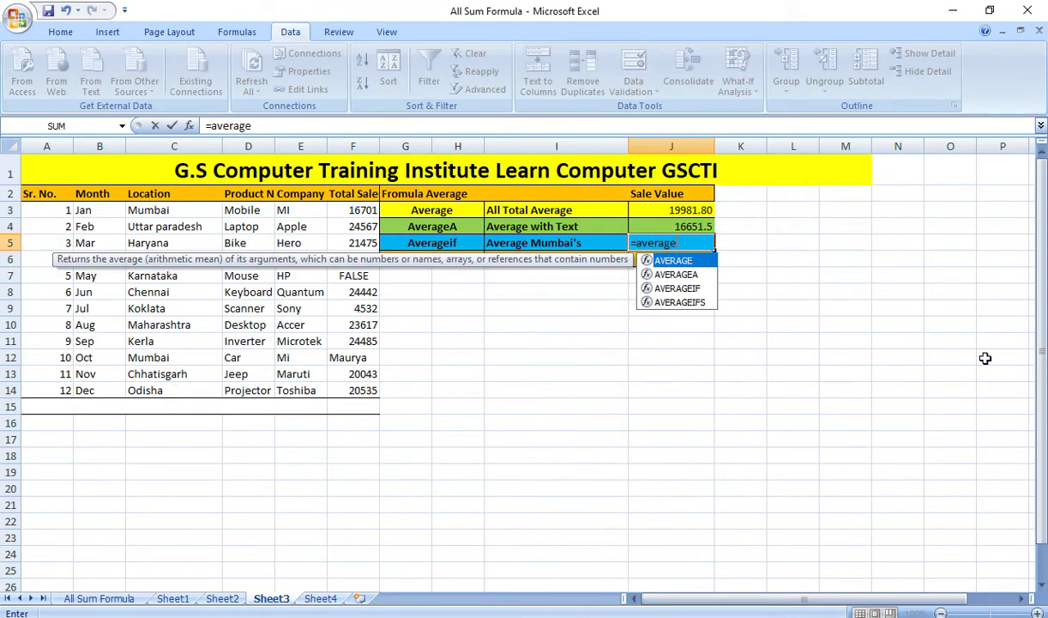
Step: Enter =AVERAGEIF(C3:C14,"Mumbai",F3:F14) in J5 to get 18061, then begin =average in J6
{"action": "key", "text": "Down"}
{"action": "key", "text": "Down"}
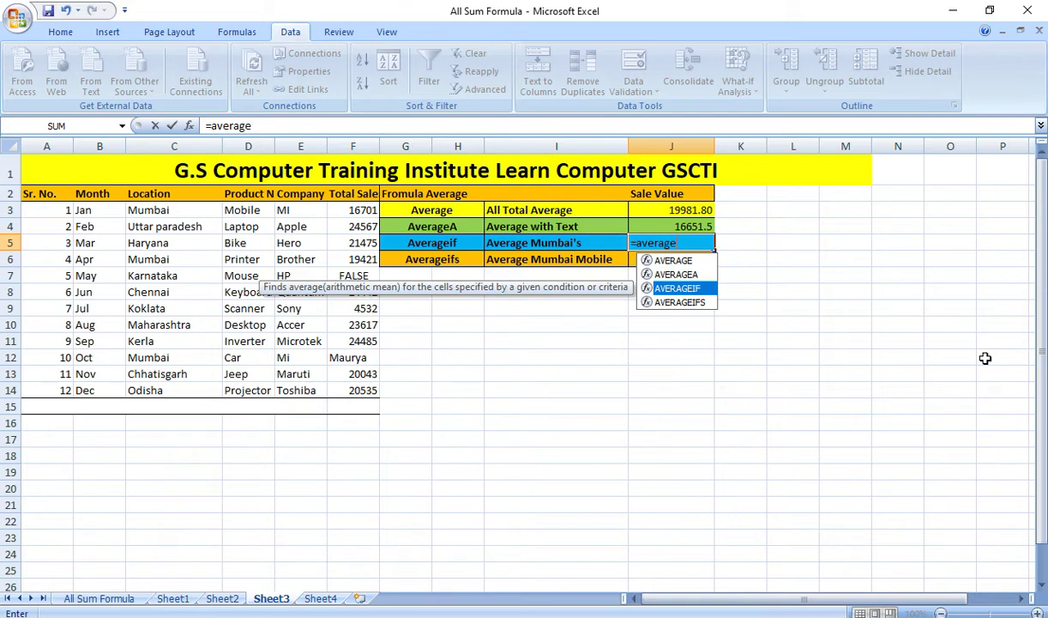
{"action": "key", "text": "Tab"}
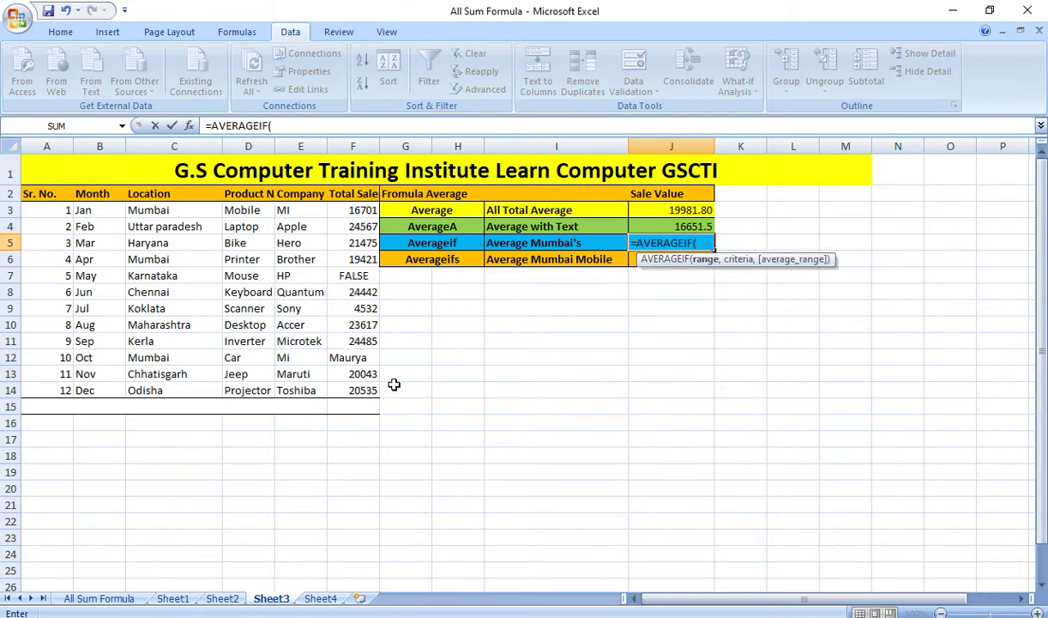
{"action": "left_click_drag", "start_coordinate": [175, 210], "coordinate": [187, 387]}
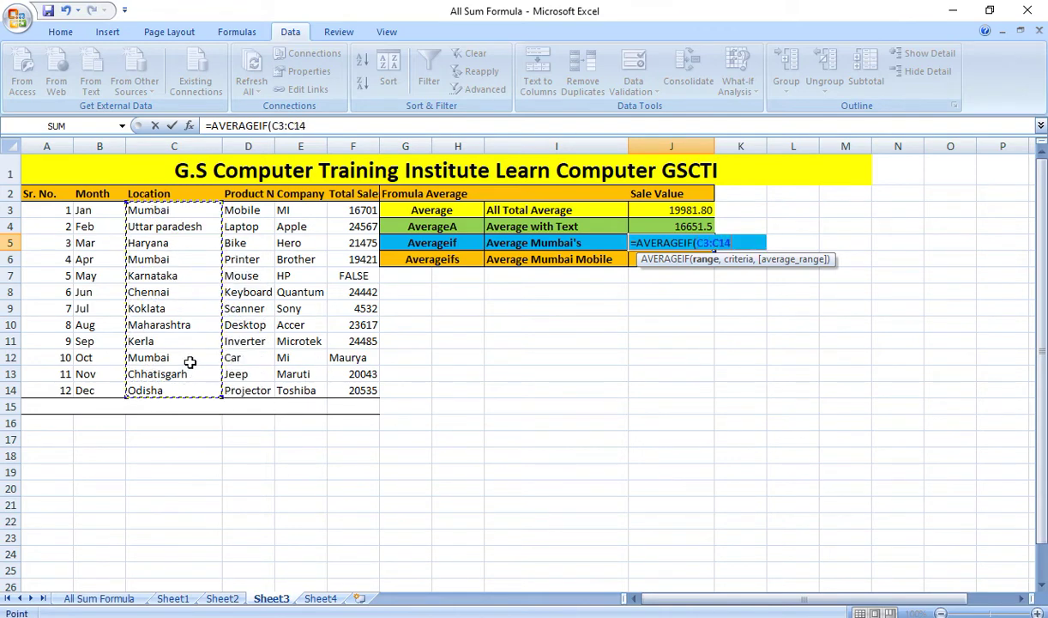
{"action": "type", "text": ","}
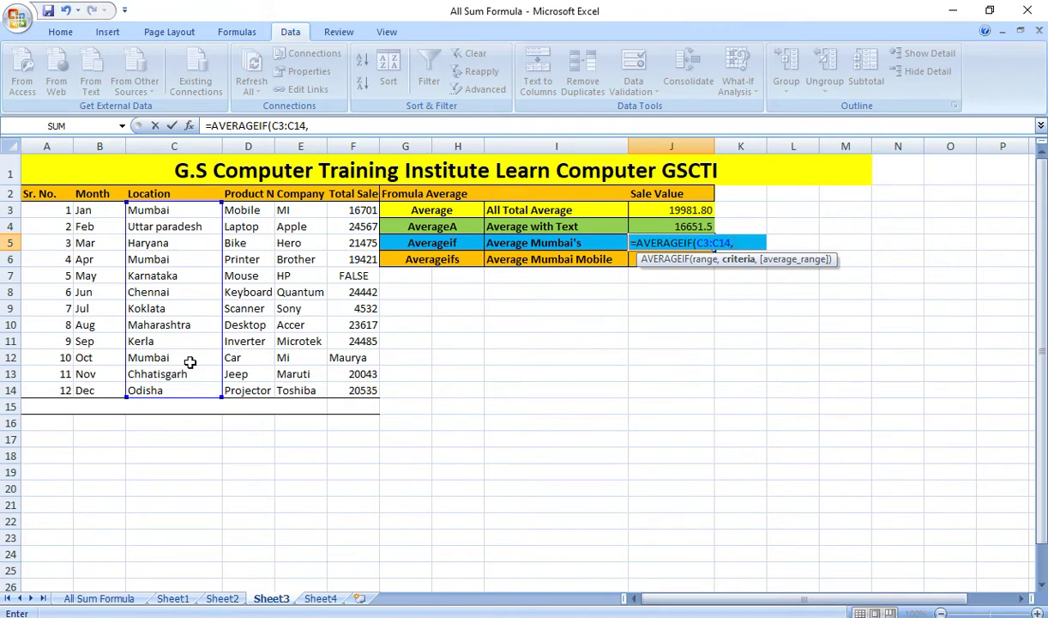
{"action": "type", "text": "\""}
{"action": "type", "text": "mUMBAI"}
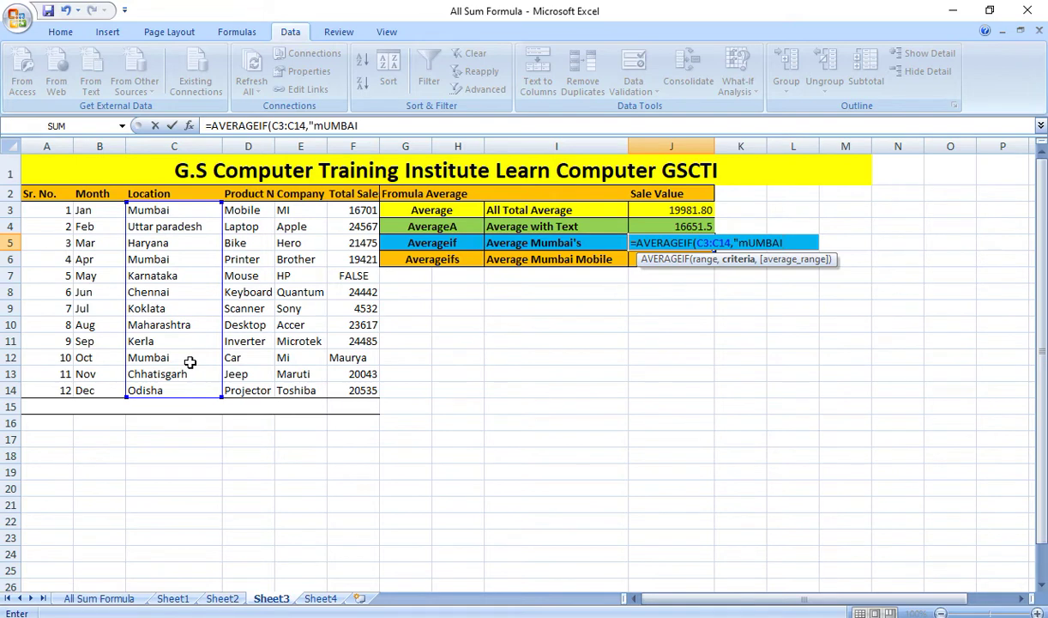
{"action": "key", "text": "BackSpace"}
{"action": "key", "text": "BackSpace"}
{"action": "key", "text": "BackSpace"}
{"action": "key", "text": "BackSpace"}
{"action": "key", "text": "BackSpace"}
{"action": "type", "text": "Mumbai\""}
{"action": "type", "text": ","}
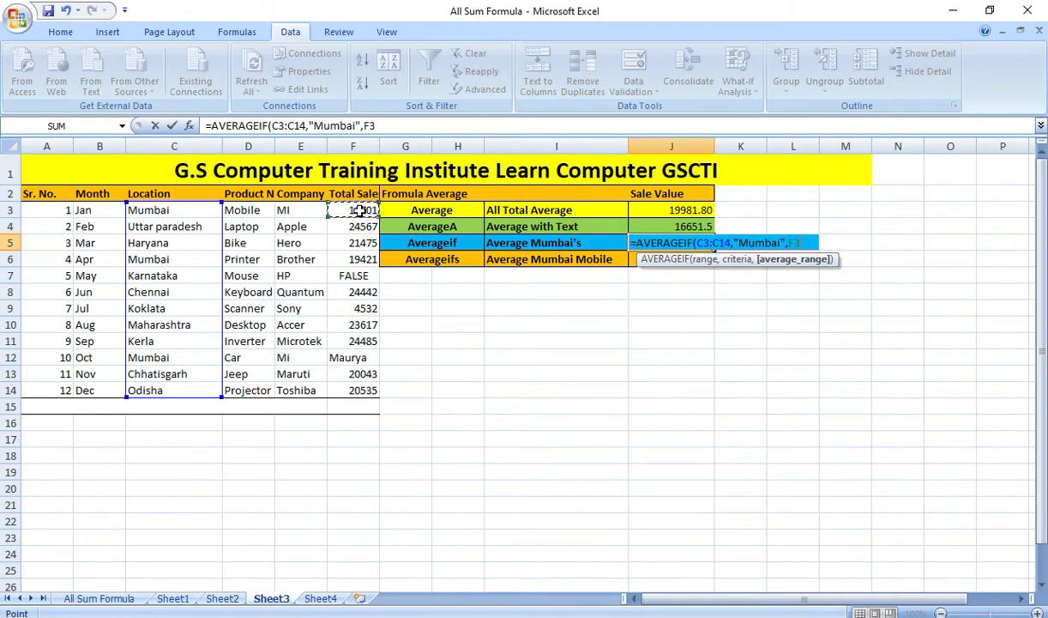
{"action": "left_click_drag", "start_coordinate": [360, 210], "coordinate": [361, 390]}
{"action": "type", "text": ")"}
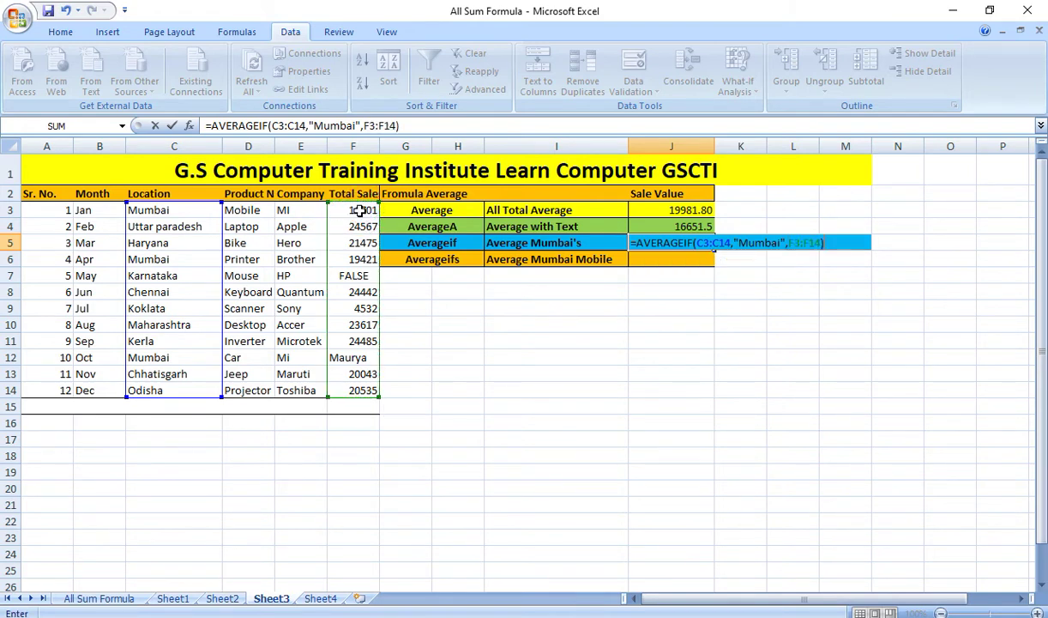
{"action": "key", "text": "Return"}
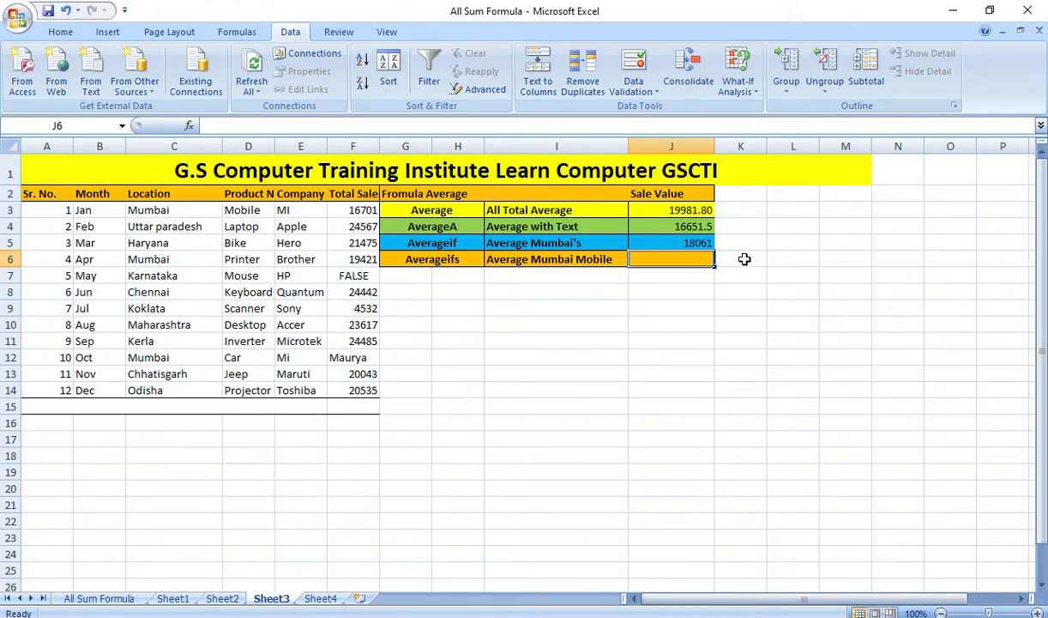
{"action": "type", "text": "=average"}
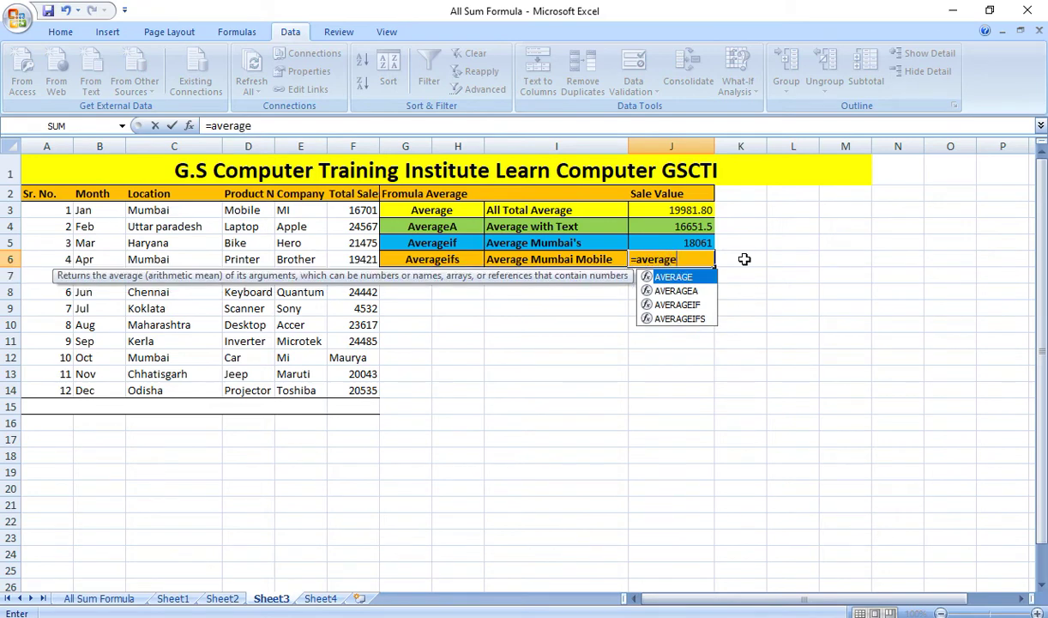
Step: Type =AVERAGEIFS(F3:F14,C3:C14,"Mumbai",D3:D14,"Mobile",) in J6 and try to commit it
{"action": "key", "text": "Down"}
{"action": "key", "text": "Down"}
{"action": "key", "text": "Down"}
{"action": "key", "text": "Tab"}
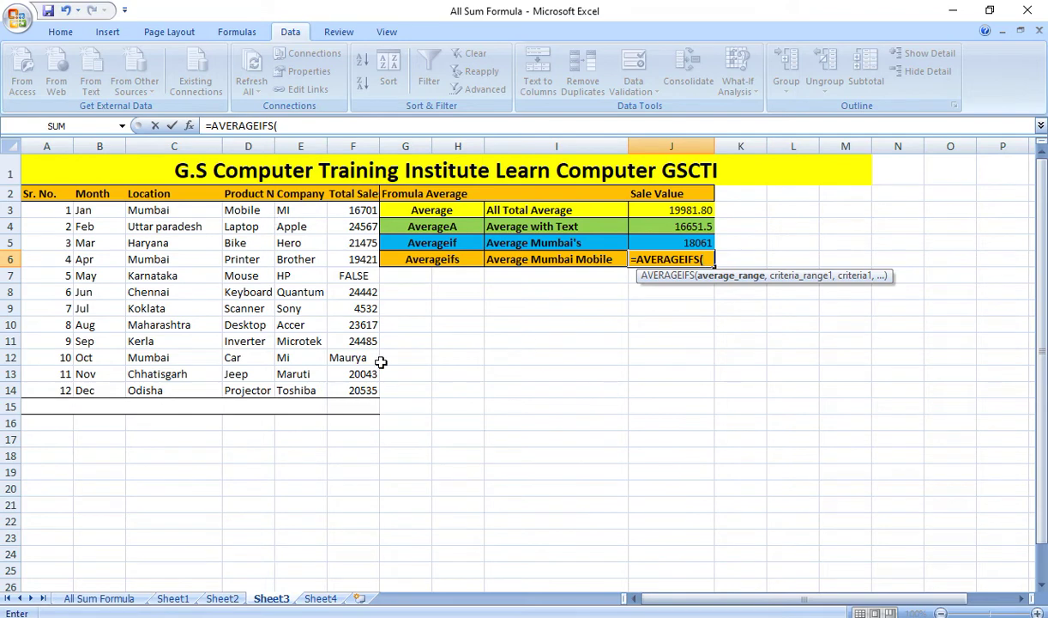
{"action": "left_click", "coordinate": [356, 209]}
{"action": "left_click_drag", "start_coordinate": [358, 224], "coordinate": [356, 387]}
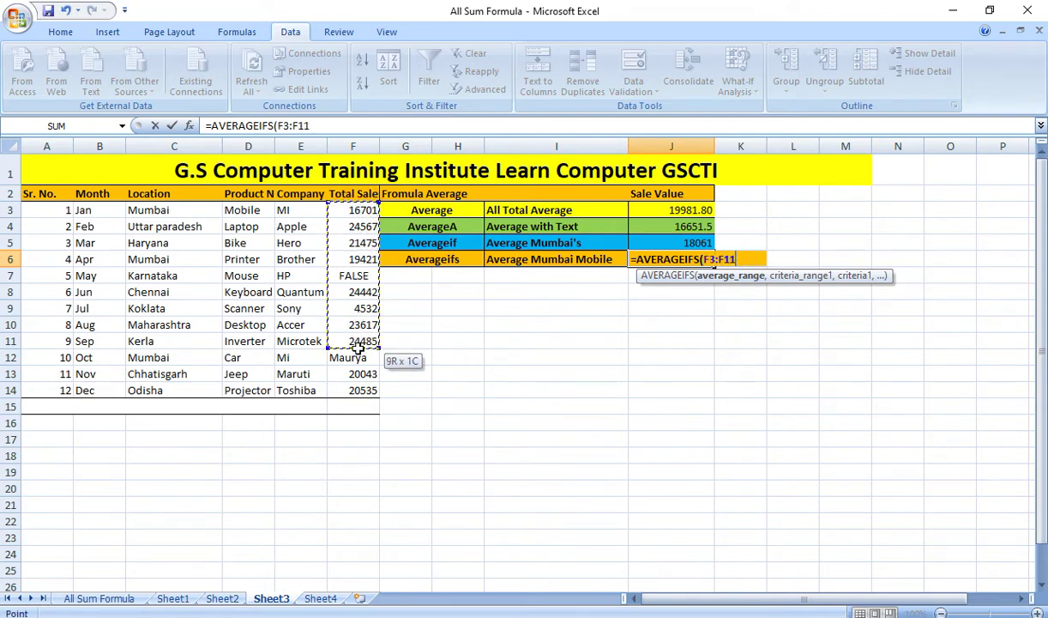
{"action": "type", "text": ","}
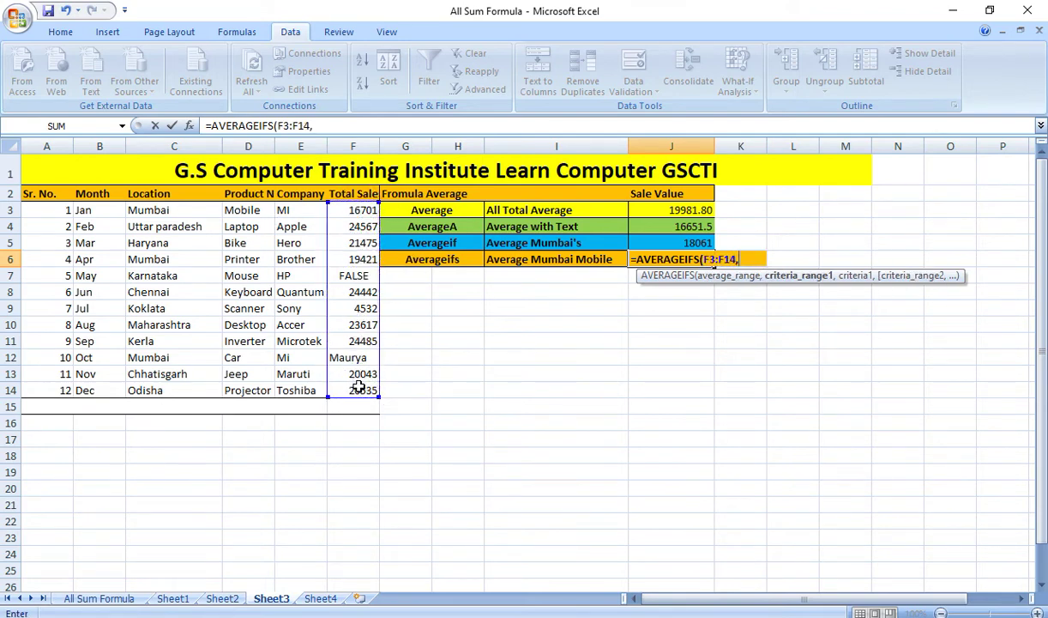
{"action": "left_click", "coordinate": [156, 209]}
{"action": "left_click_drag", "start_coordinate": [163, 241], "coordinate": [166, 387]}
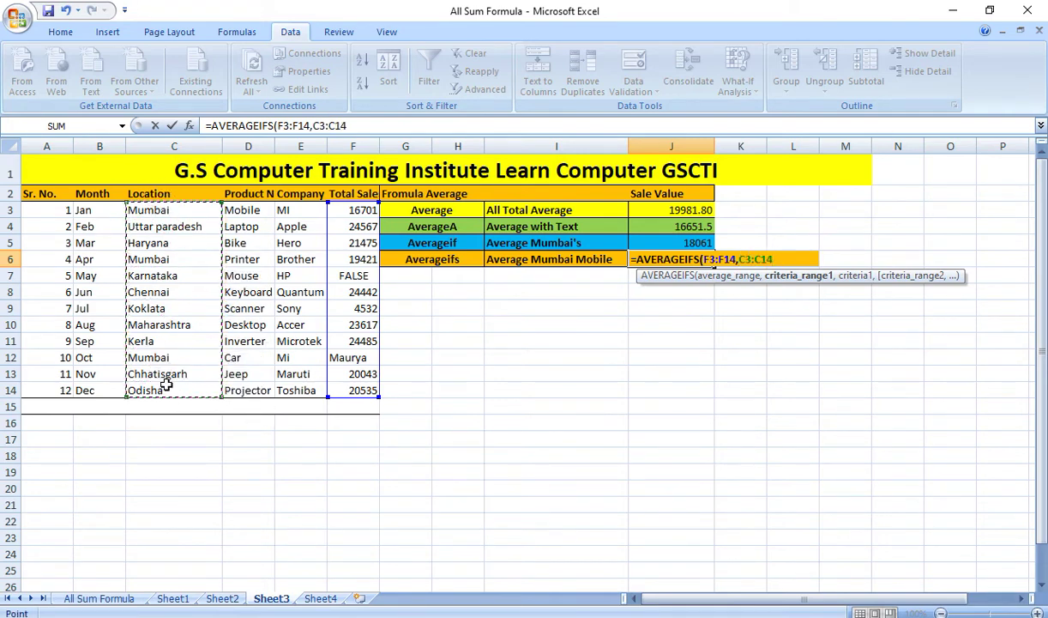
{"action": "type", "text": ","}
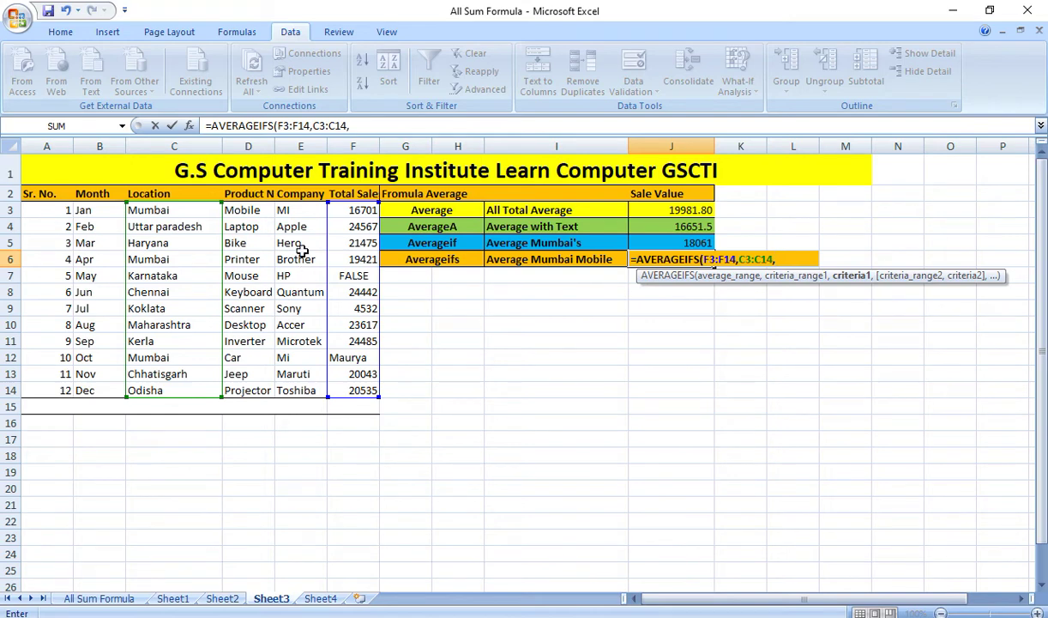
{"action": "type", "text": "\"Mum"}
{"action": "type", "text": "bai\""}
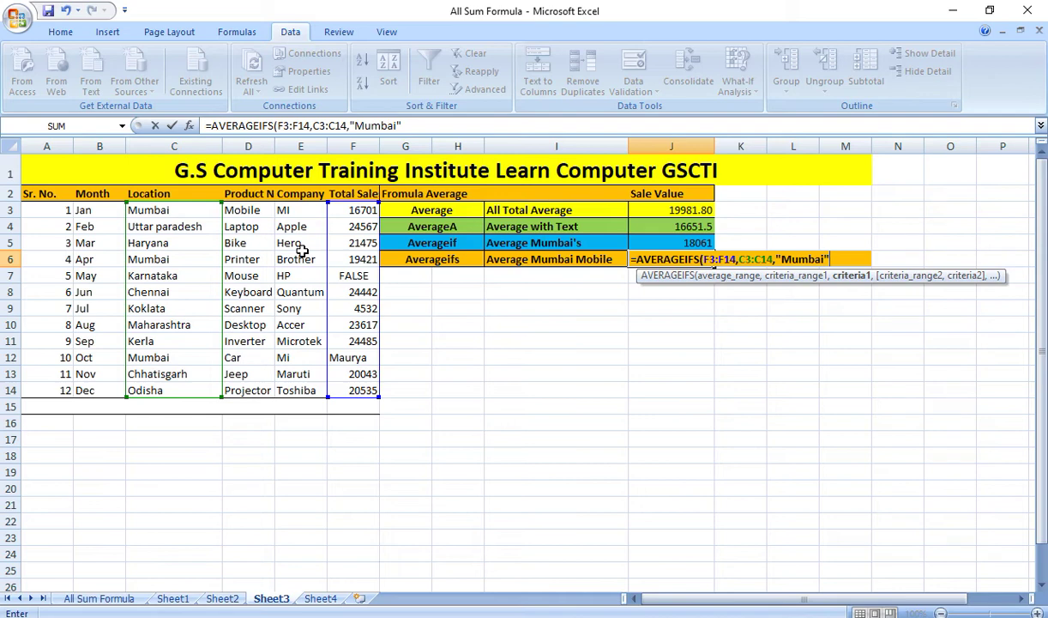
{"action": "type", "text": ","}
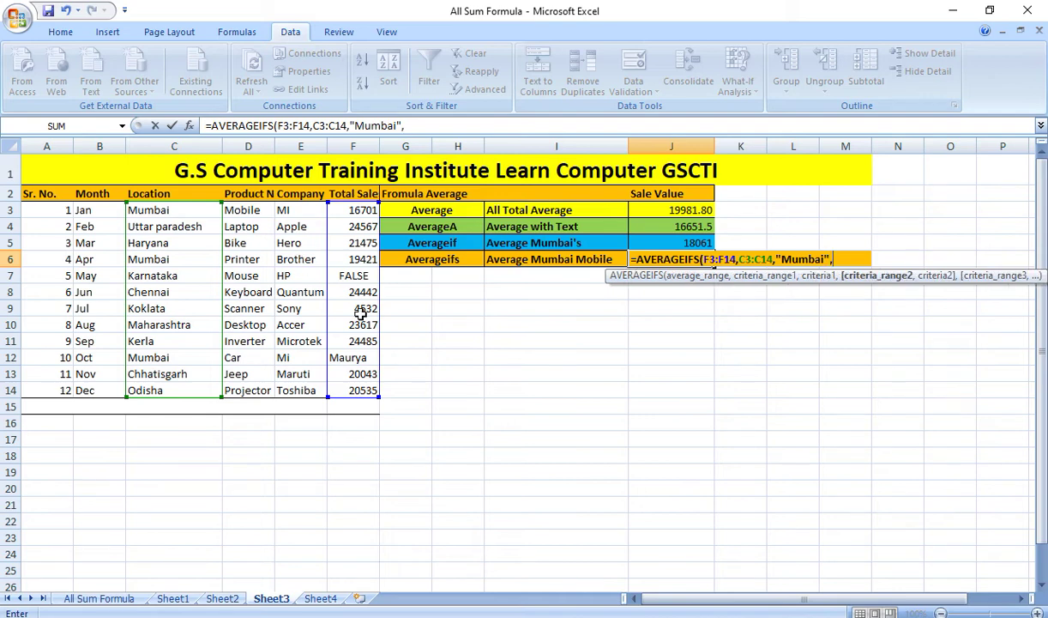
{"action": "left_click_drag", "start_coordinate": [249, 210], "coordinate": [263, 391]}
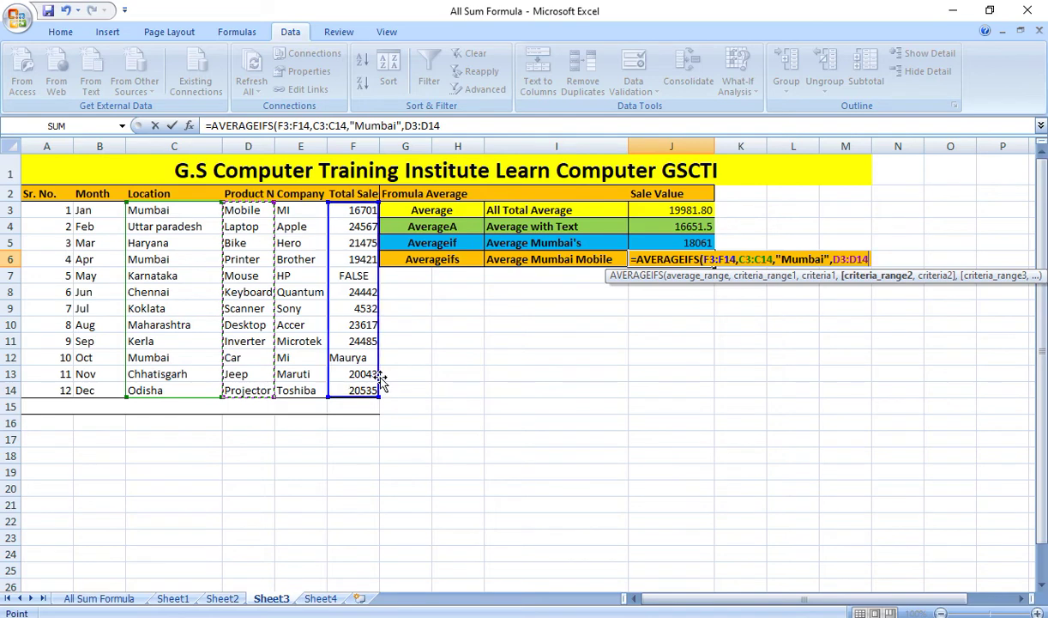
{"action": "type", "text": ","}
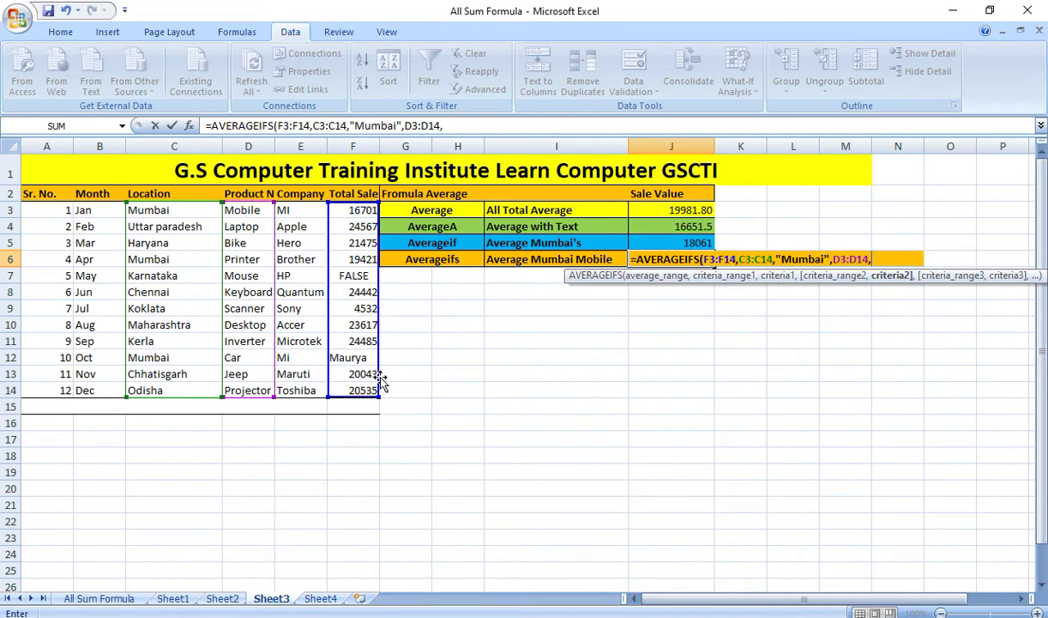
{"action": "type", "text": "\""}
{"action": "type", "text": "Mobile\""}
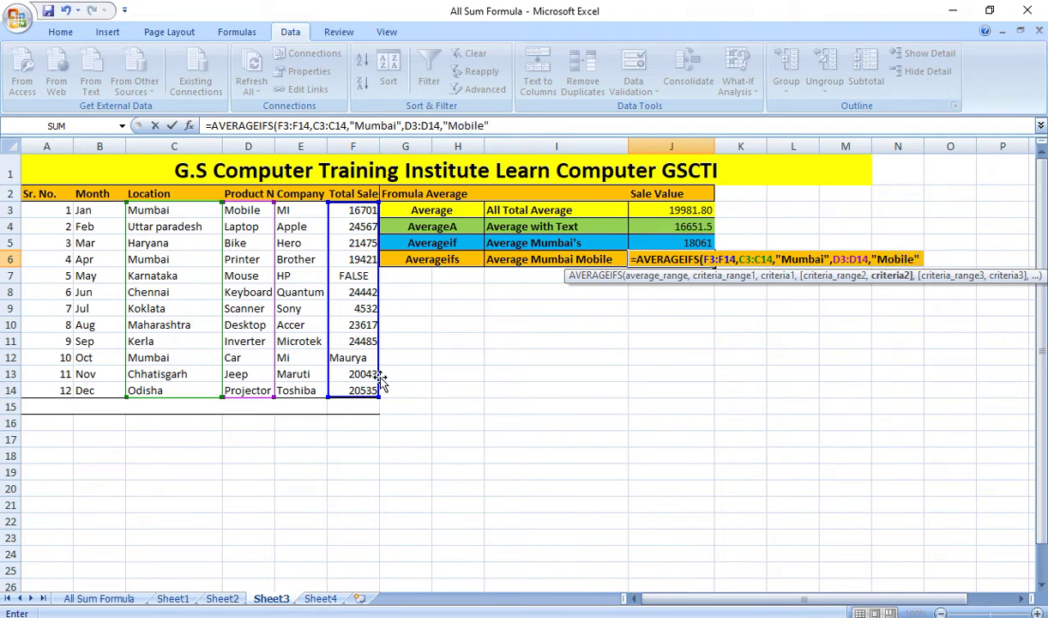
{"action": "type", "text": ",)"}
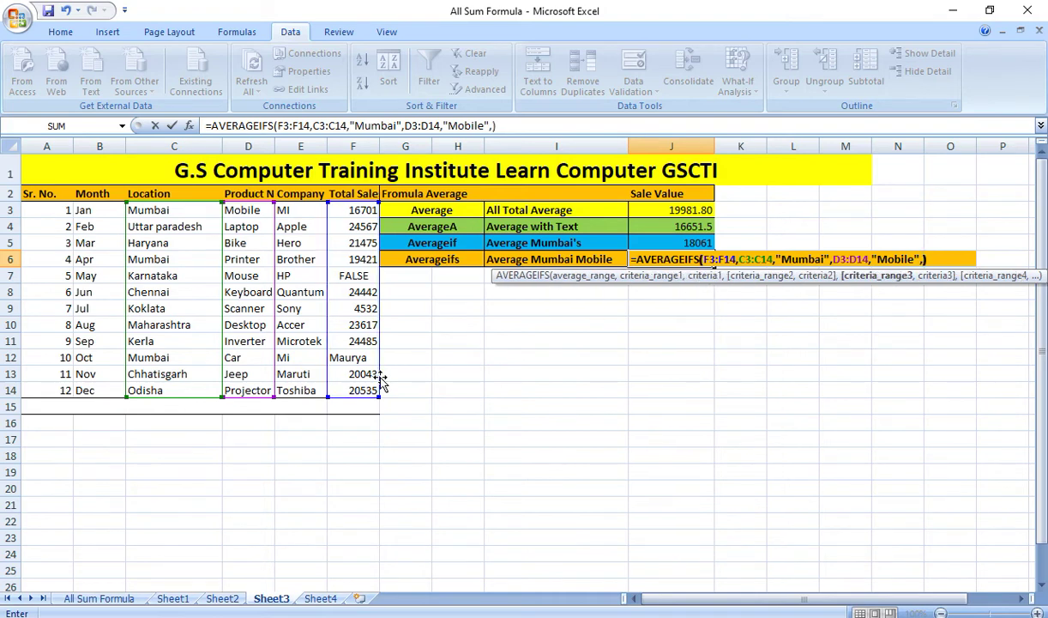
{"action": "key", "text": "Return"}
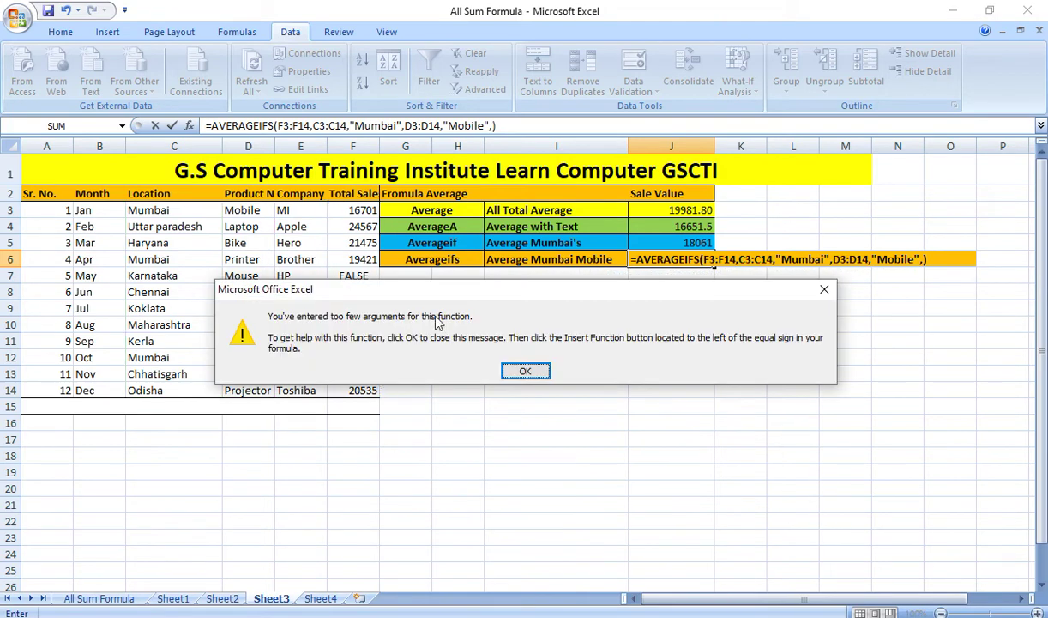
Step: Dismiss the error, delete the stray comma, and commit J6's AVERAGEIFS formula, showing 16701
{"action": "left_click", "coordinate": [525, 371]}
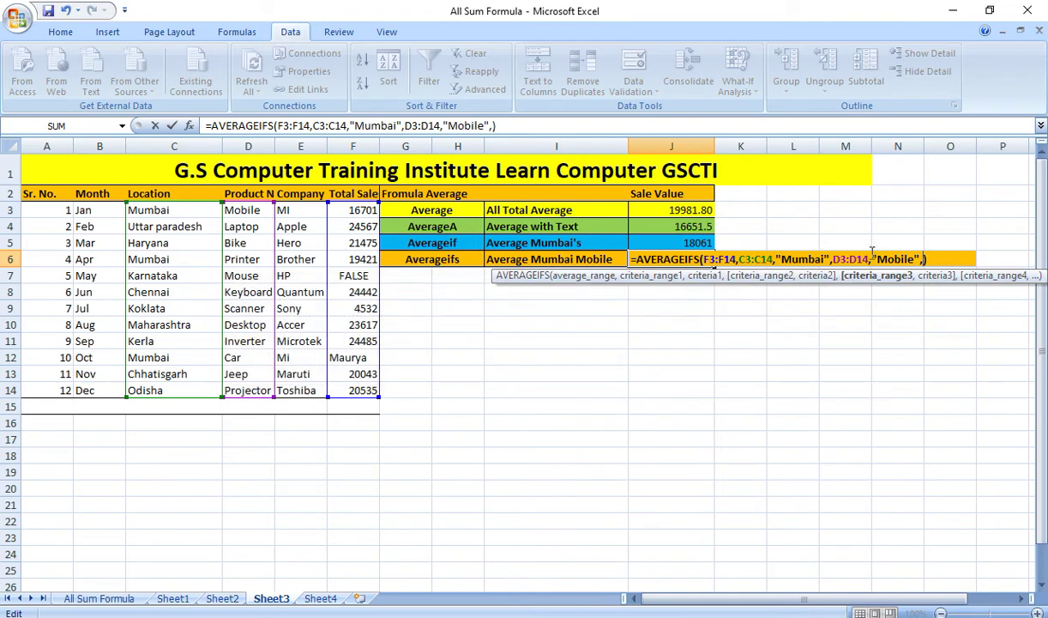
{"action": "key", "text": "BackSpace"}
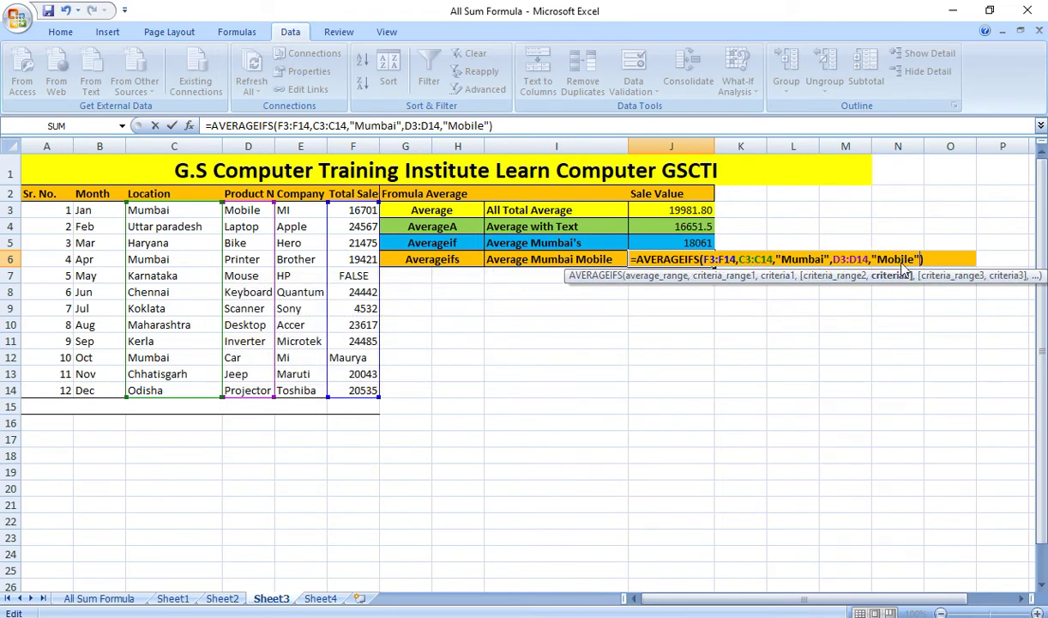
{"action": "left_click", "coordinate": [925, 259]}
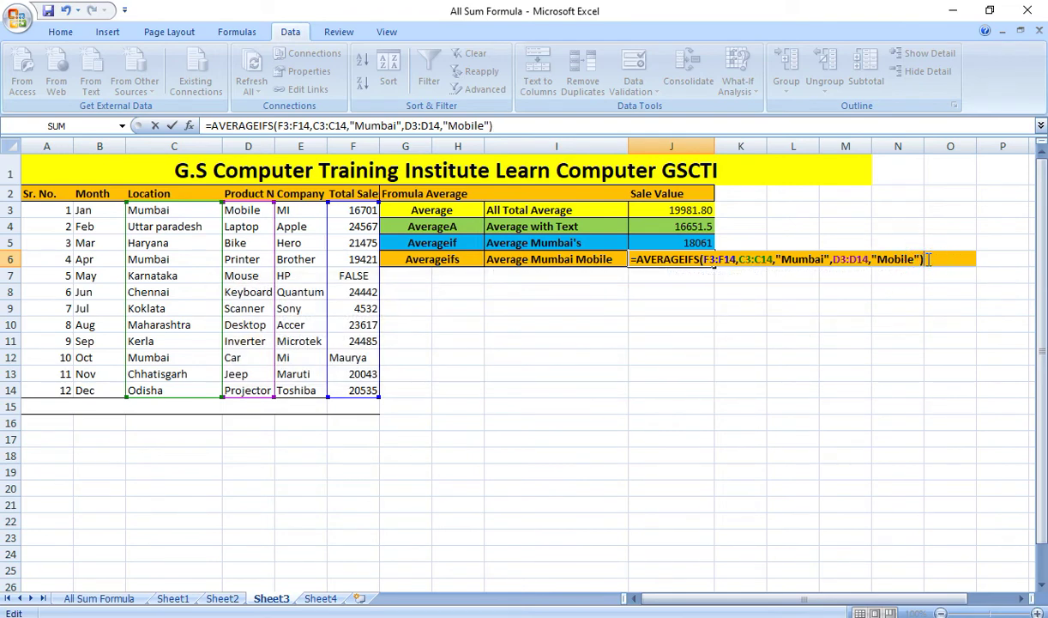
{"action": "key", "text": "Return"}
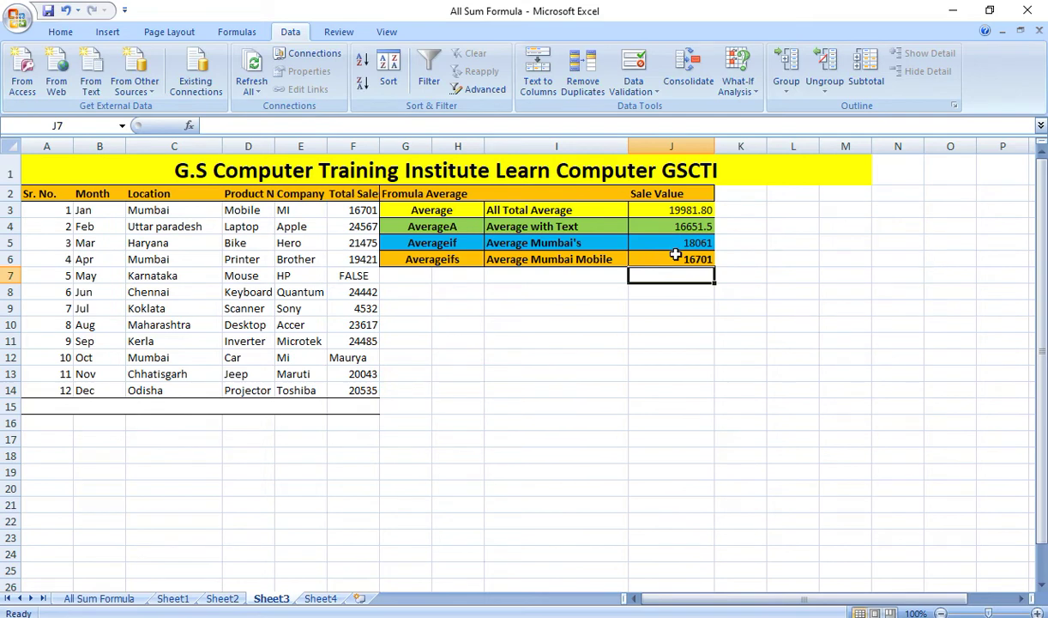
{"action": "left_click", "coordinate": [677, 259]}
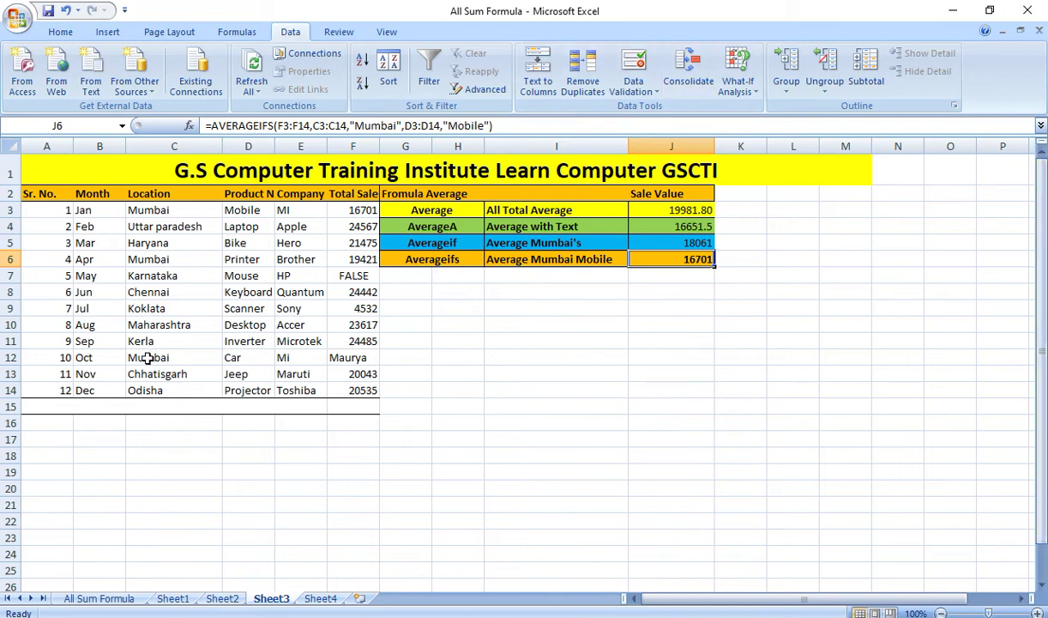
Step: Change C14 from Odisha to Mumbai and D14 from Projector to Mobile
{"action": "left_click", "coordinate": [153, 388]}
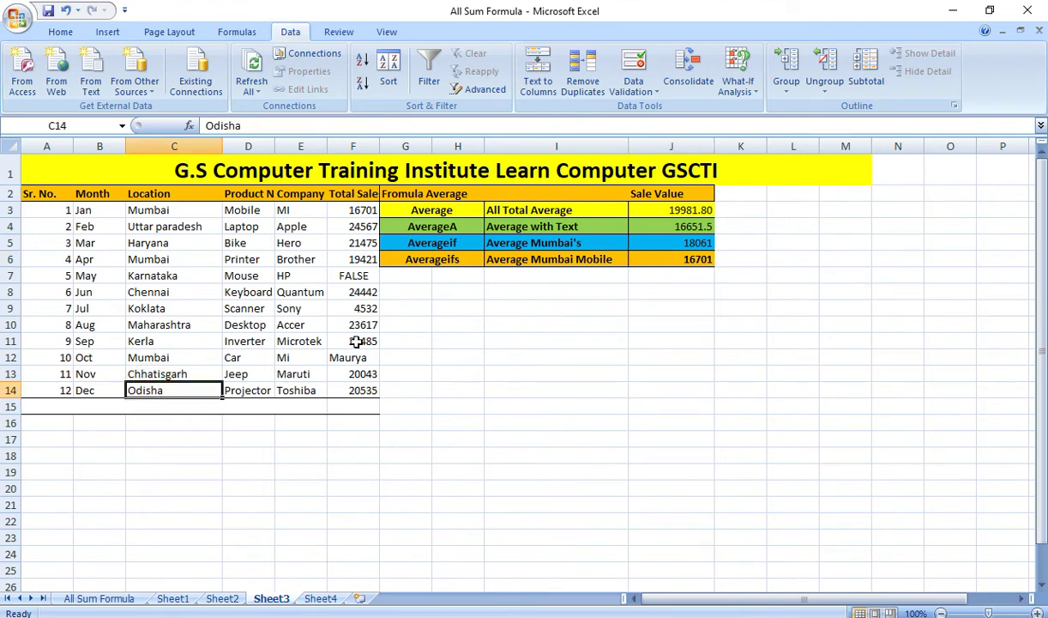
{"action": "type", "text": "Mumbai"}
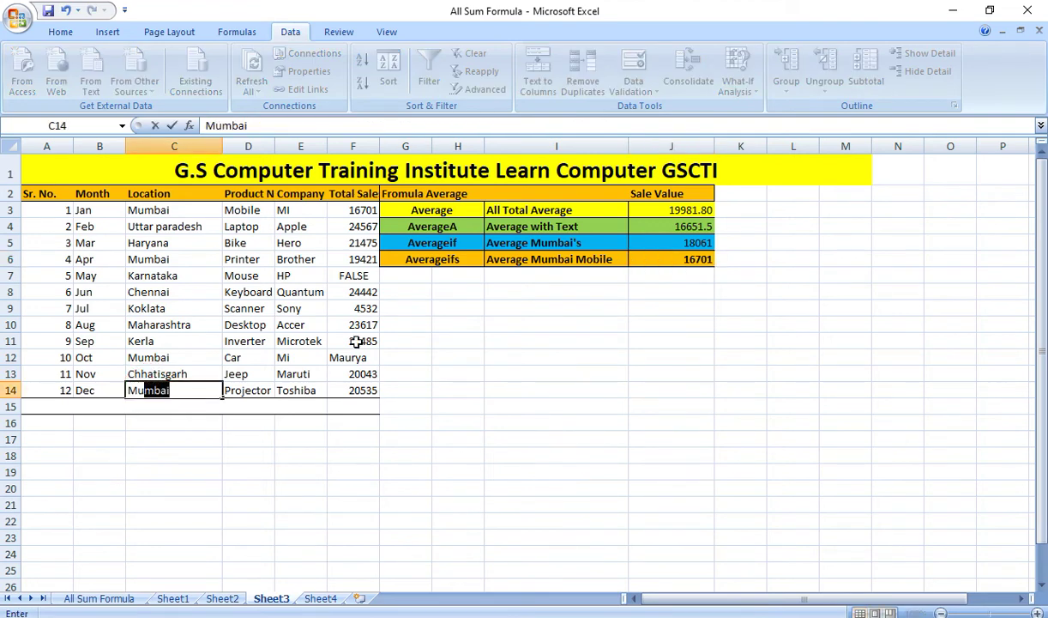
{"action": "key", "text": "Tab"}
{"action": "key", "text": "Tab"}
{"action": "key", "text": "Tab"}
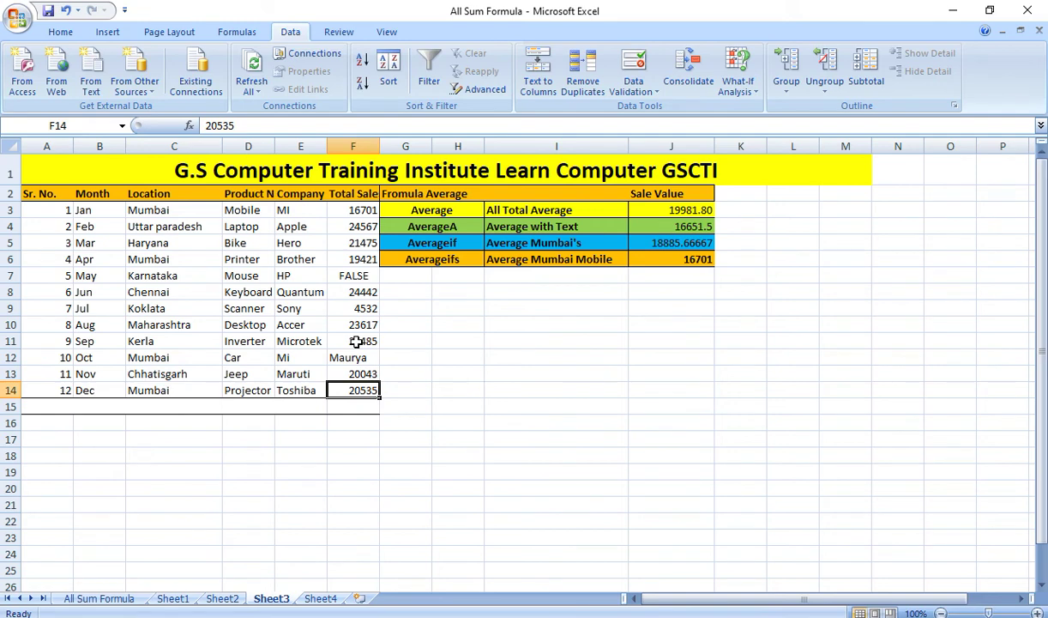
{"action": "key", "text": "Left"}
{"action": "key", "text": "Left"}
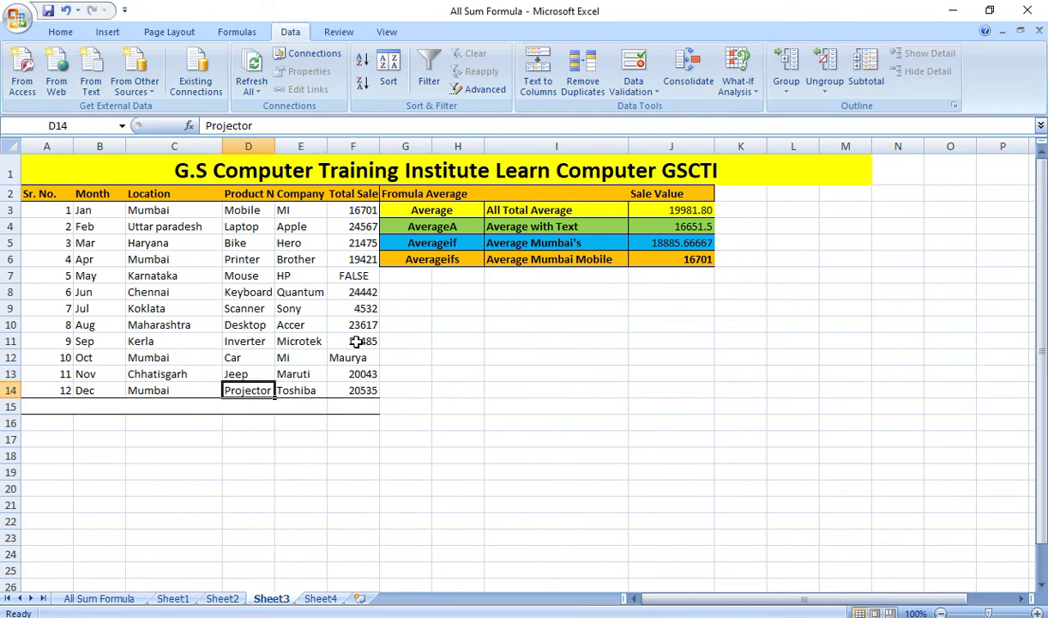
{"action": "type", "text": "Mobi"}
{"action": "key", "text": "Tab"}
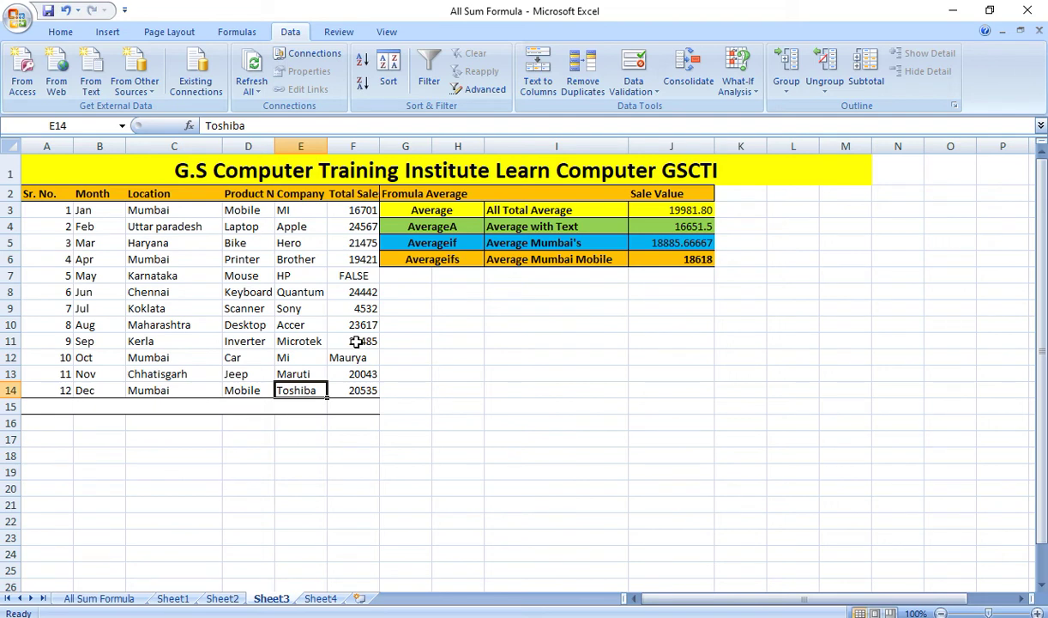
{"action": "left_click", "coordinate": [341, 210]}
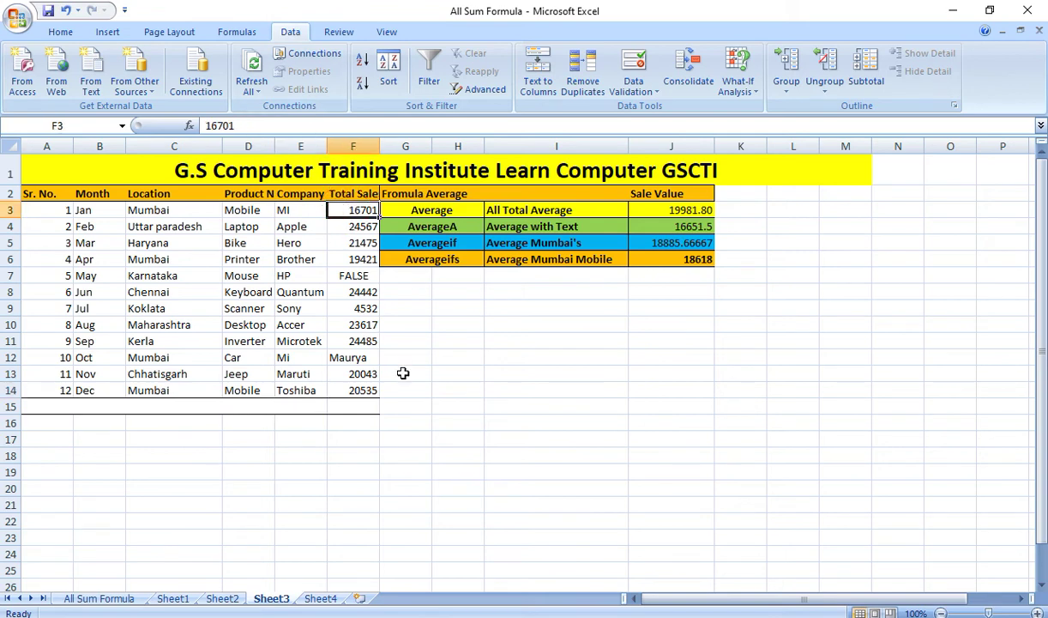
{"action": "left_click", "coordinate": [351, 390], "text": "ctrl"}
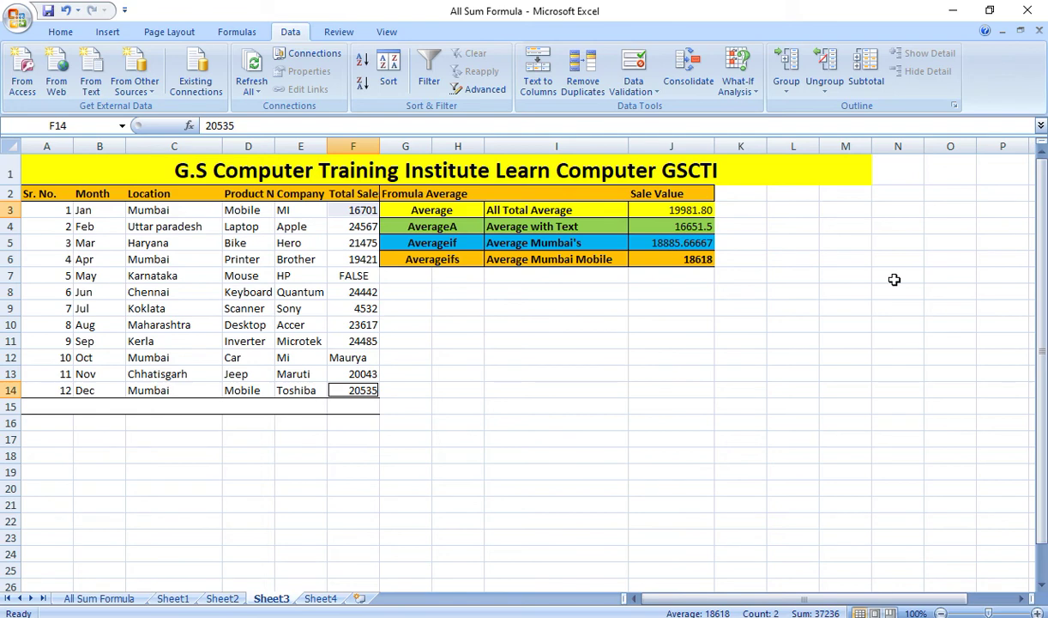
{"action": "left_click", "coordinate": [479, 325]}
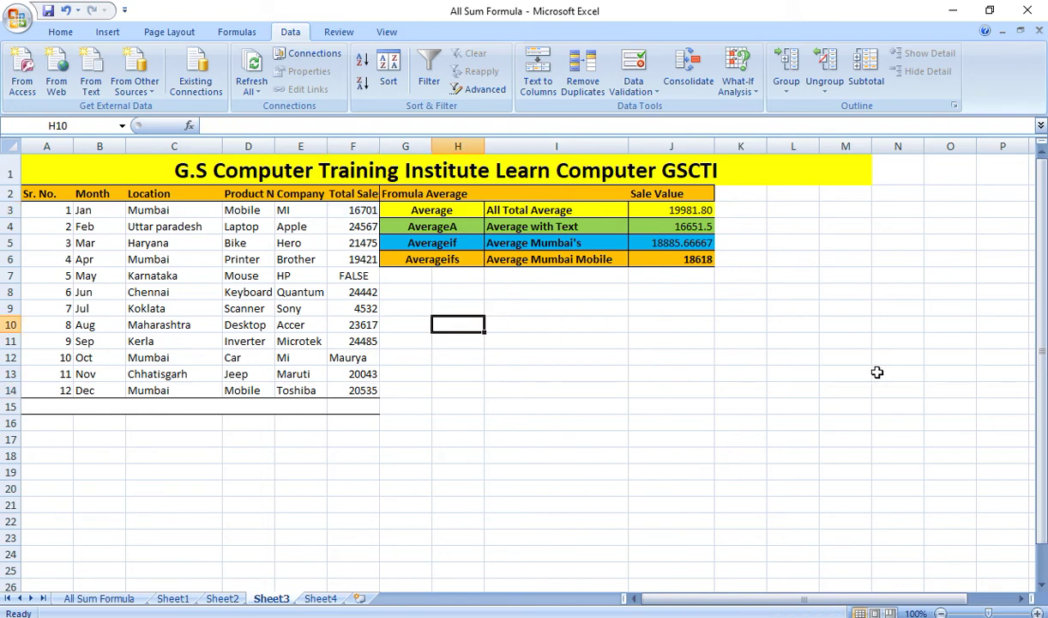